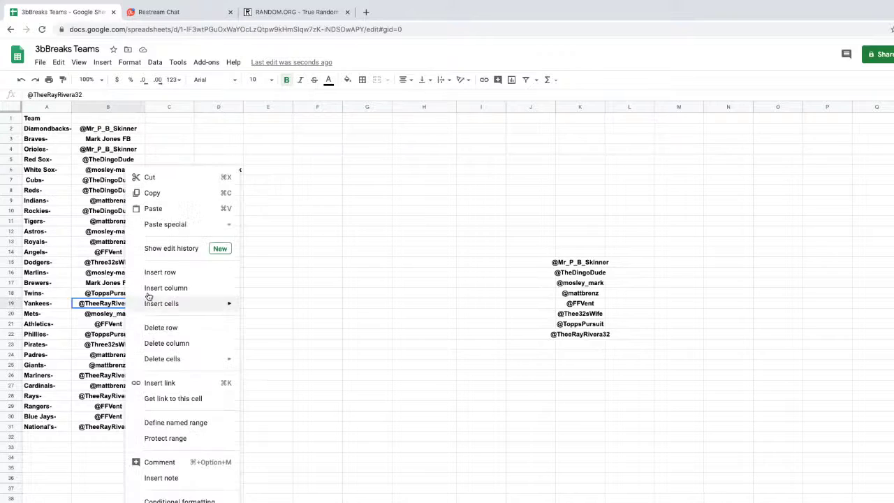
Copy the Yankees participant's handle from B19 into D7, and copy the two-cell range D6:D7
{"action": "left_click", "coordinate": [165, 195]}
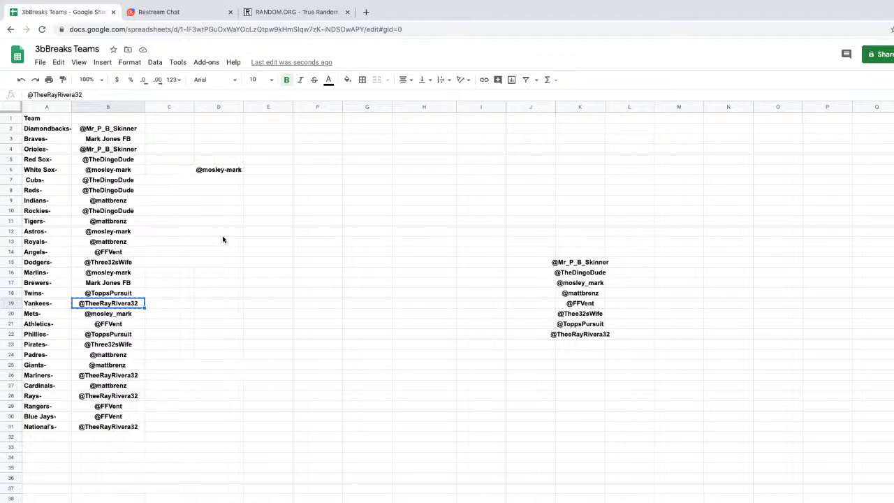
{"action": "right_click", "coordinate": [214, 183]}
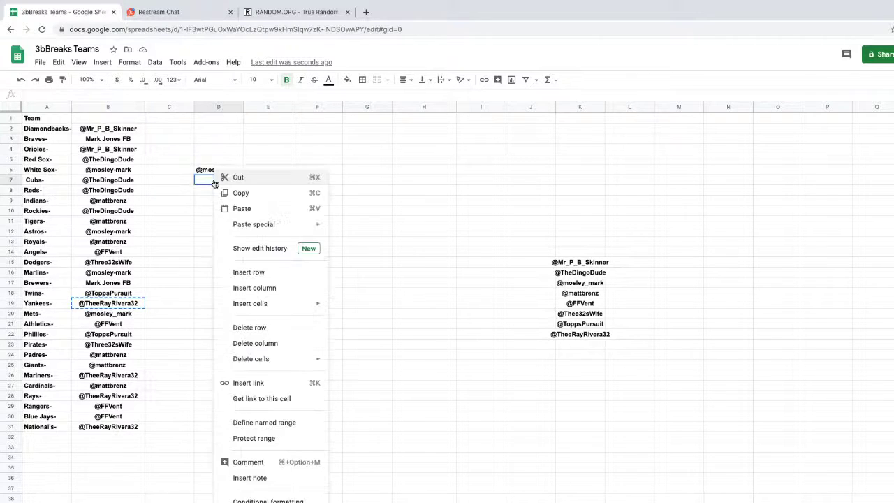
{"action": "left_click", "coordinate": [246, 209]}
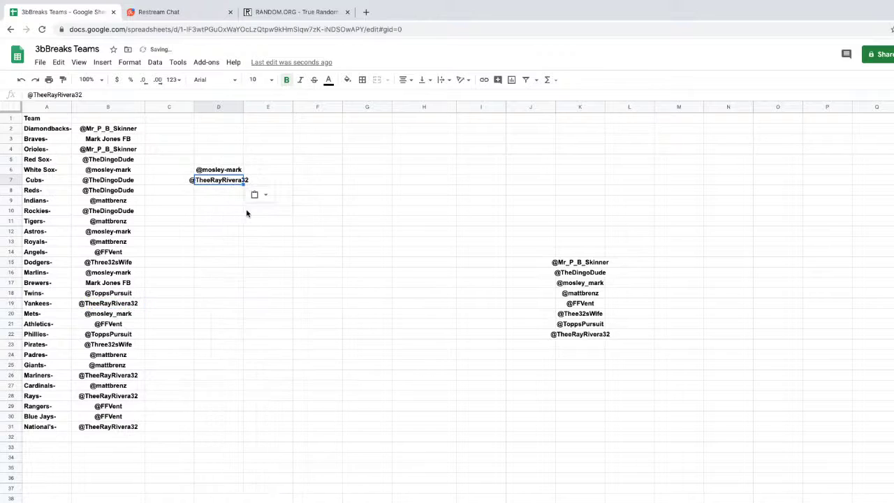
{"action": "left_click", "coordinate": [218, 171]}
{"action": "right_click", "coordinate": [217, 171]}
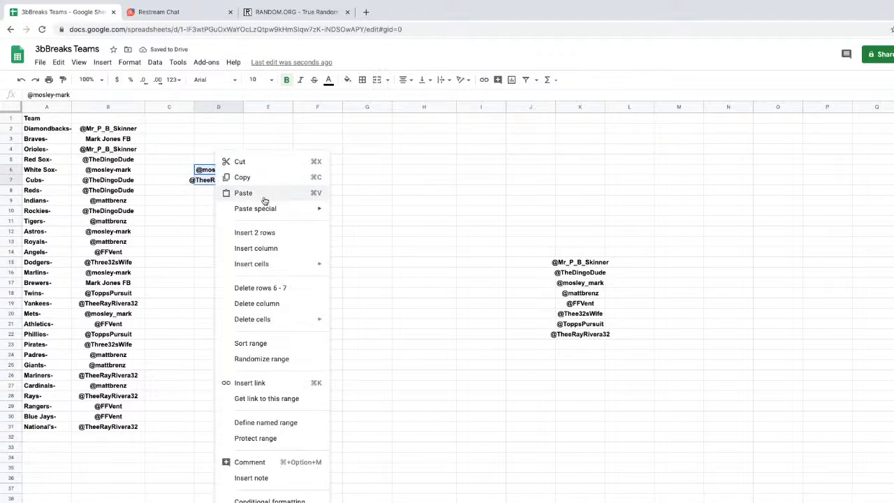
{"action": "left_click", "coordinate": [249, 179]}
Open the List Randomizer on RANDOM.ORG and paste the two copied handles as the list items
{"action": "left_click", "coordinate": [297, 11]}
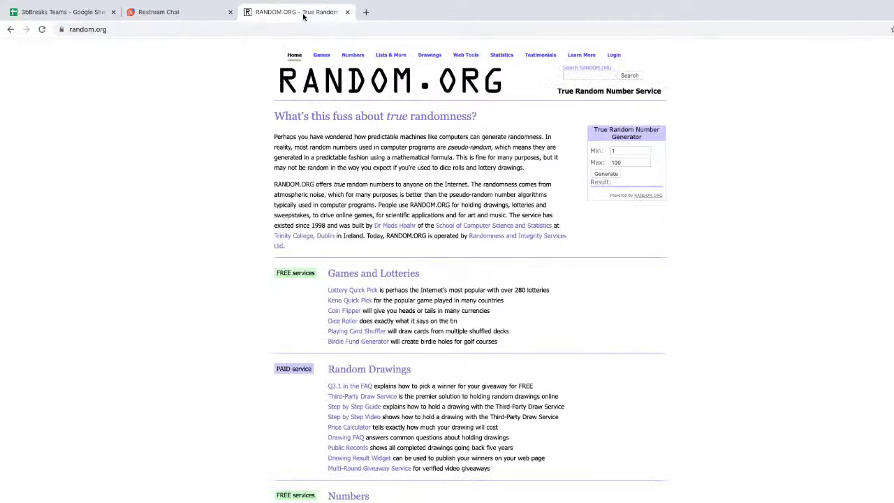
{"action": "scroll", "coordinate": [356, 488], "scroll_direction": "down", "scroll_amount": 1}
{"action": "scroll", "coordinate": [356, 496], "scroll_direction": "down", "scroll_amount": 1}
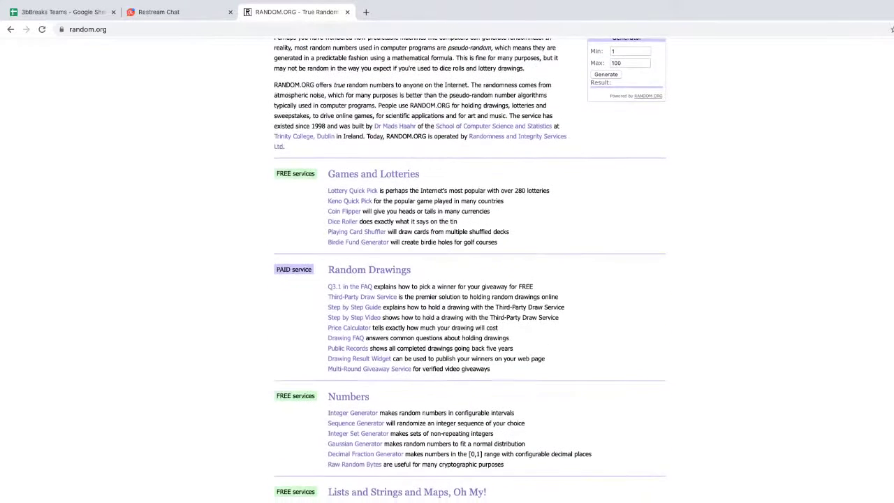
{"action": "left_click", "coordinate": [356, 493]}
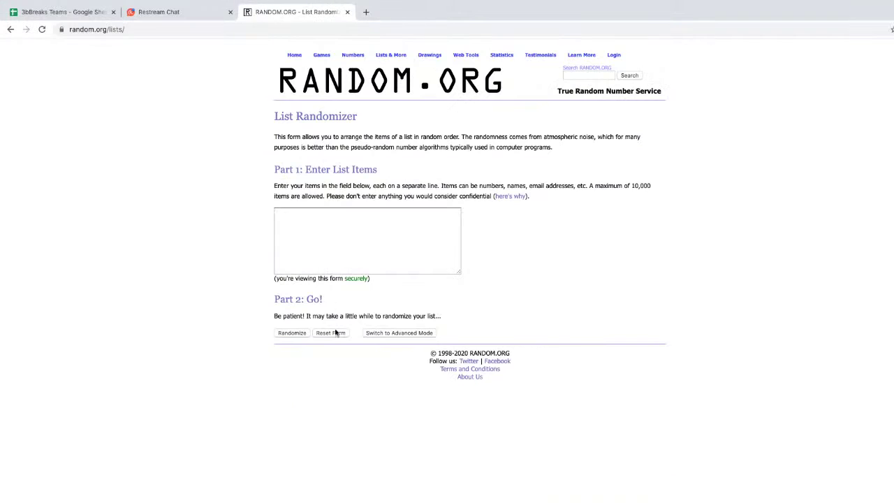
{"action": "right_click", "coordinate": [324, 238]}
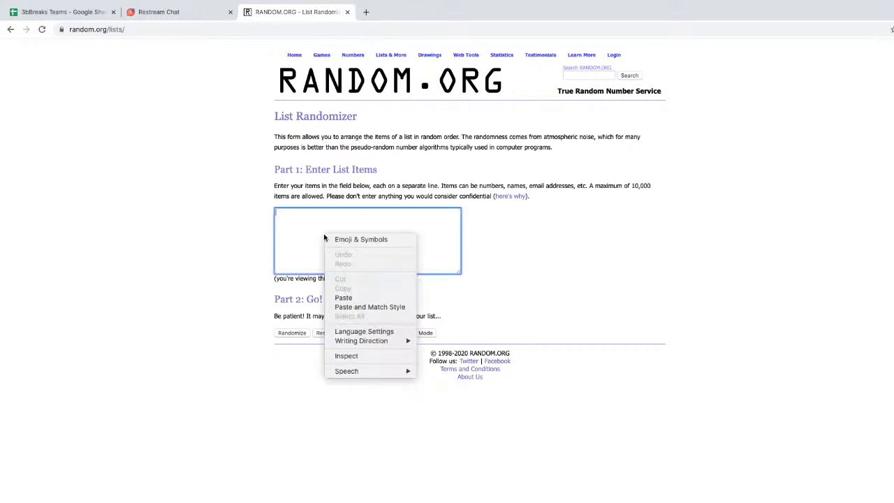
{"action": "left_click", "coordinate": [354, 298]}
Randomize the list of White Sox and Yankees participant handles three times
{"action": "left_click", "coordinate": [290, 335]}
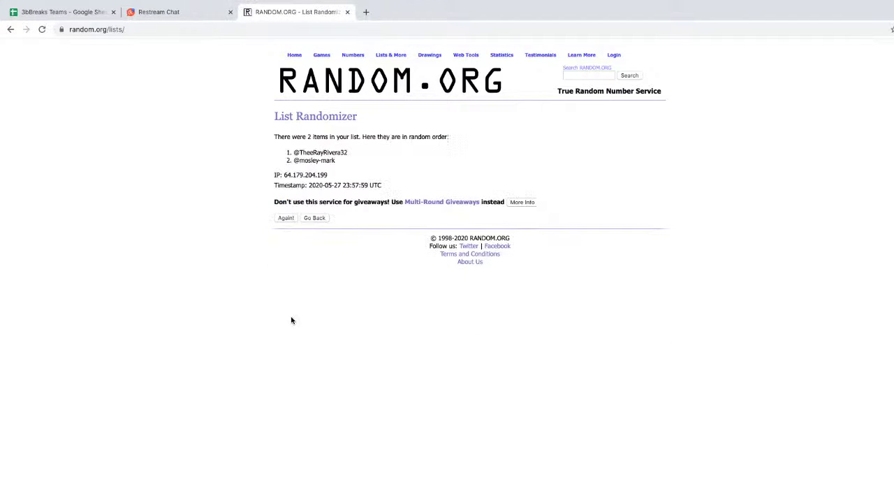
{"action": "left_click", "coordinate": [286, 219]}
{"action": "left_click", "coordinate": [285, 236]}
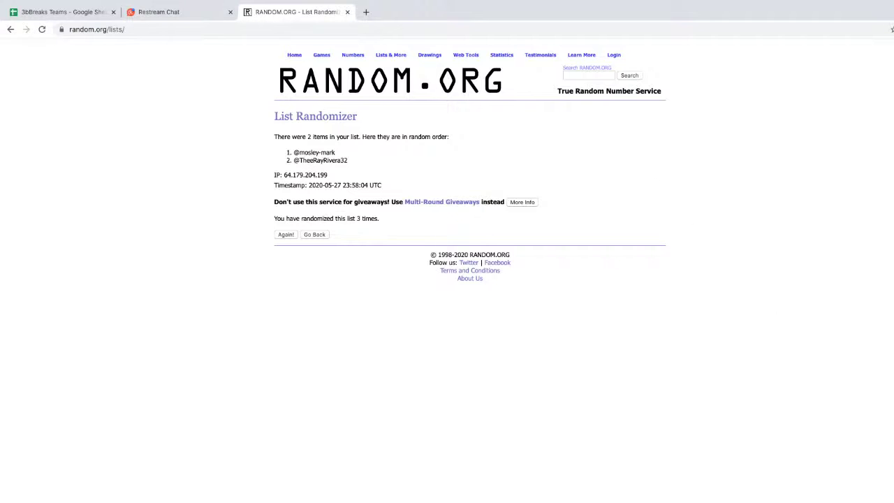
Switch to OBS, put the "main no intro" scene on air, and restore the "display" scene
{"action": "key", "text": "super+Tab"}
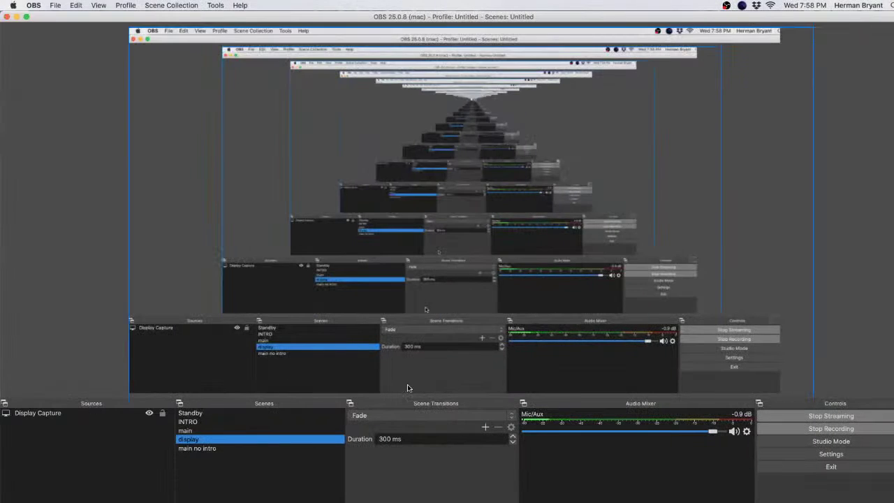
{"action": "left_click", "coordinate": [207, 450]}
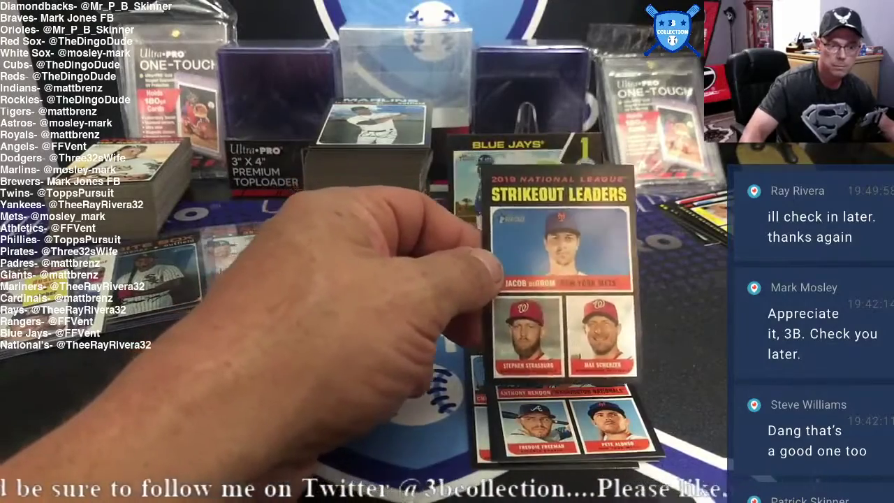
{"action": "left_click", "coordinate": [189, 439]}
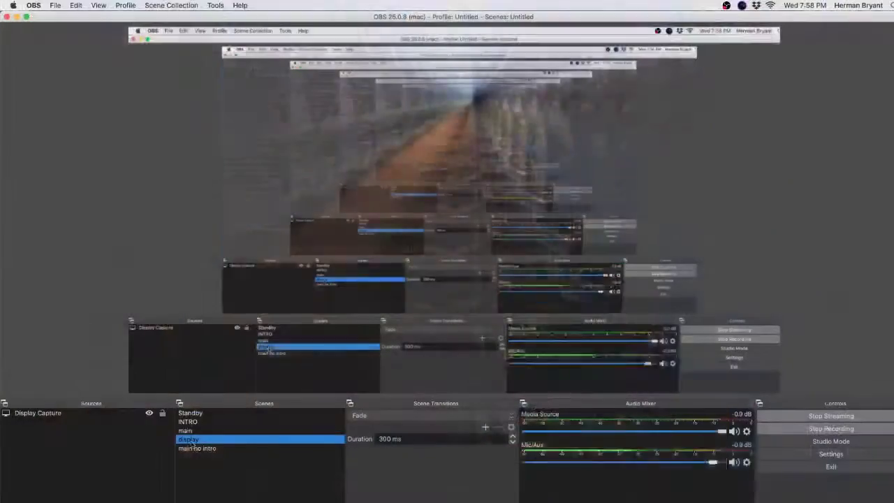
Return to the browser, load the RANDOM.ORG home page, and clear cells D6:D7 in the 3bBreaks Teams sheet
{"action": "left_click", "coordinate": [881, 73]}
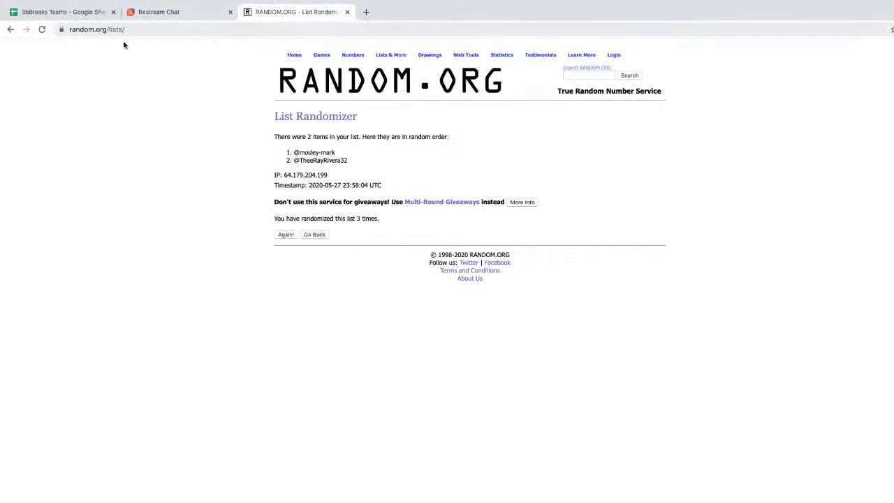
{"action": "left_click", "coordinate": [294, 55]}
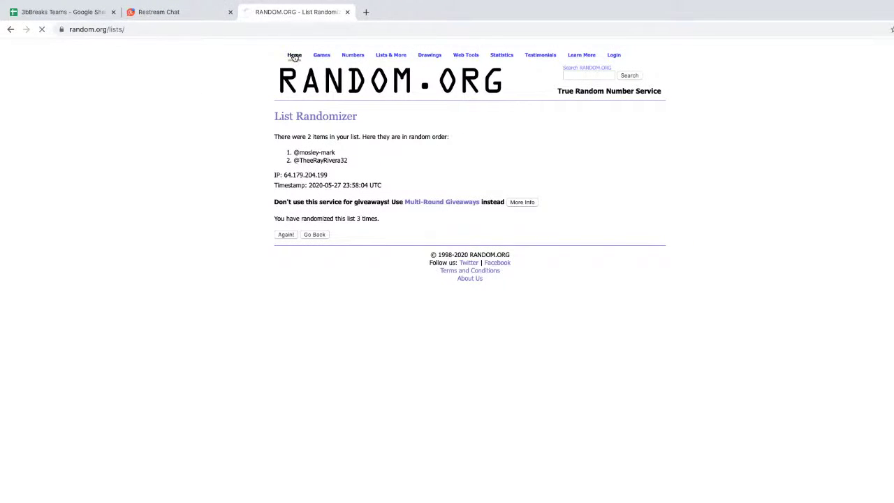
{"action": "left_click", "coordinate": [91, 11]}
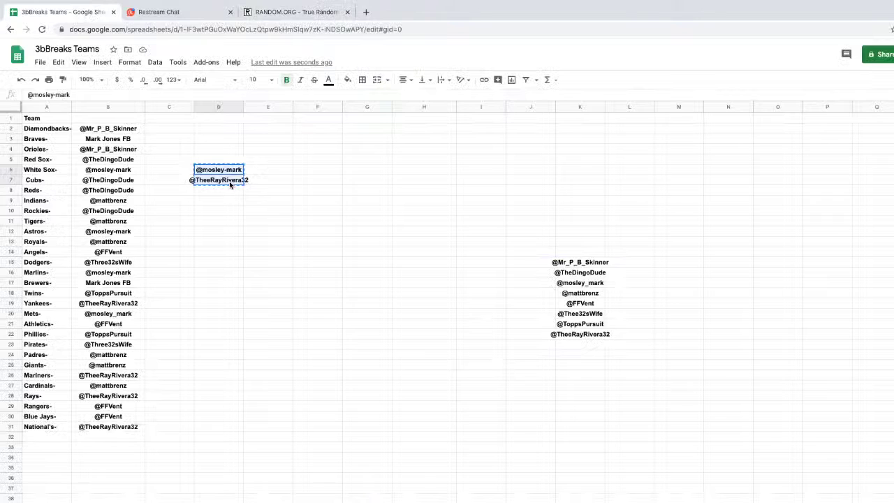
{"action": "key", "text": "Delete"}
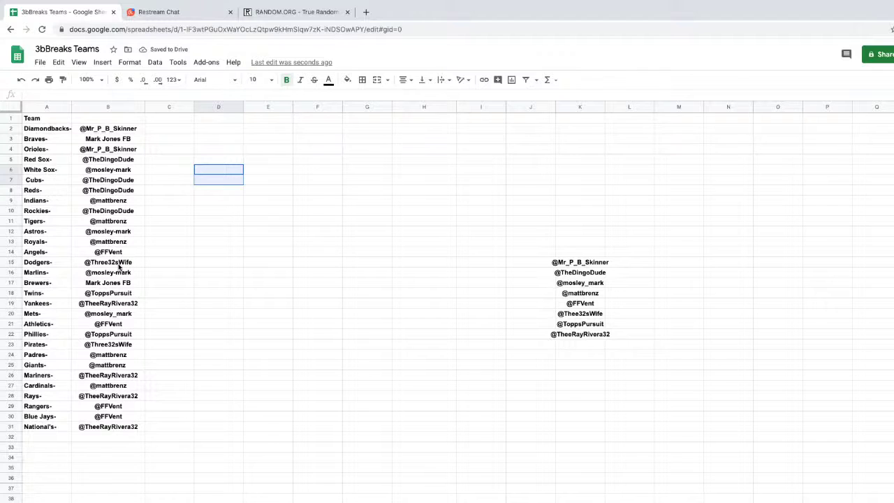
Copy the Mets participant's handle from B20 into cell D6
{"action": "right_click", "coordinate": [121, 316]}
{"action": "left_click", "coordinate": [154, 192]}
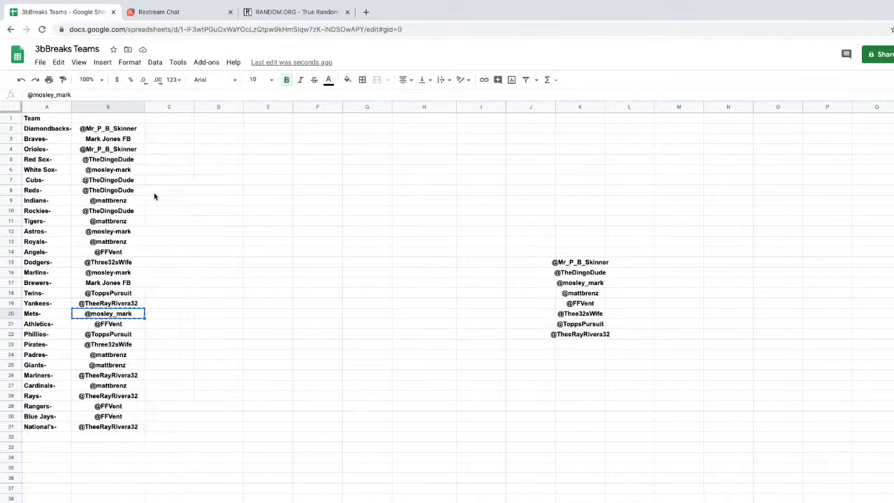
{"action": "right_click", "coordinate": [228, 169]}
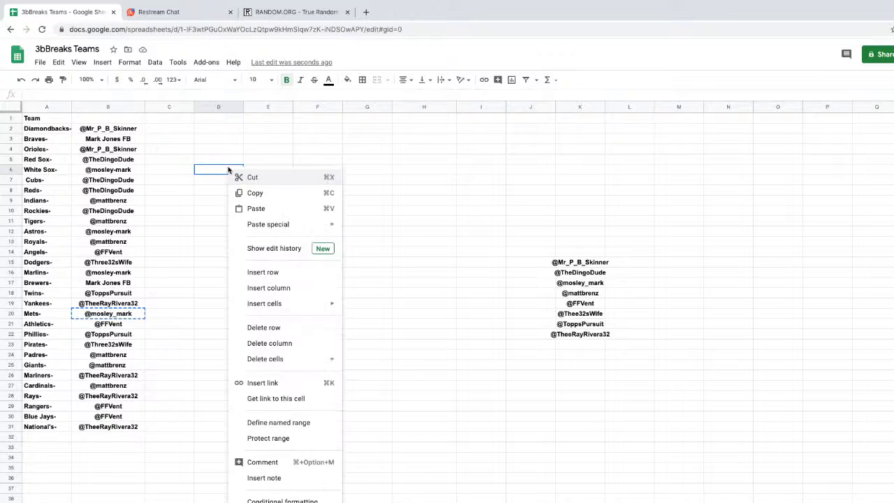
{"action": "left_click", "coordinate": [257, 209]}
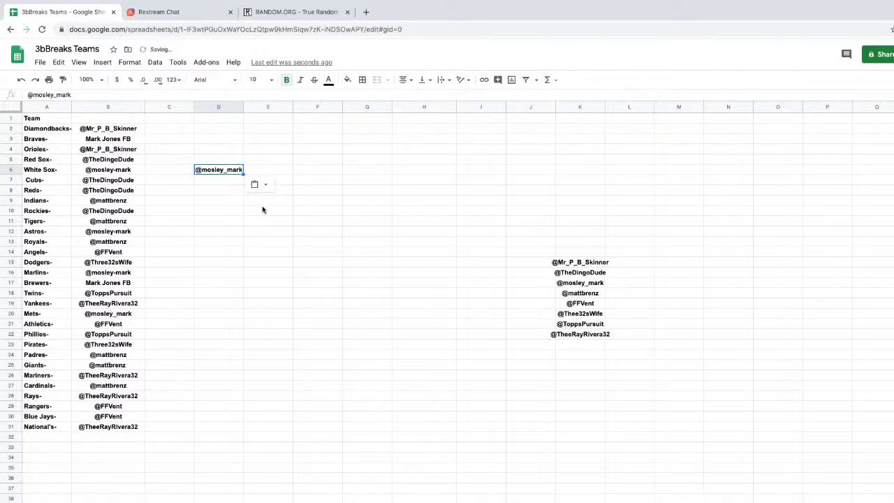
Copy the National's participant's handle from B31 into D7, and copy the range D6:D7
{"action": "right_click", "coordinate": [120, 431]}
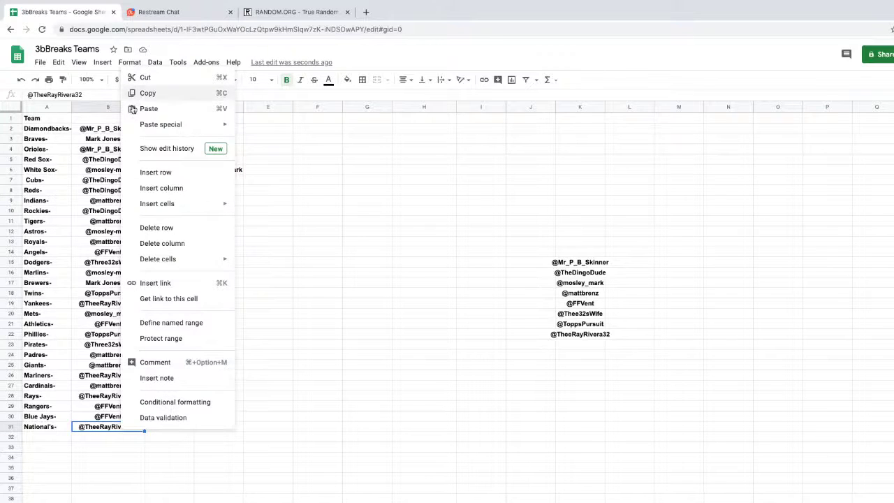
{"action": "left_click", "coordinate": [152, 93]}
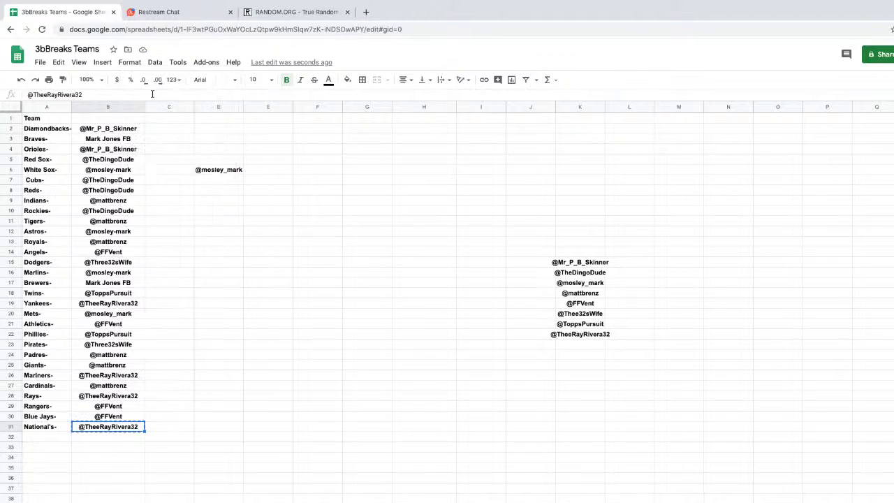
{"action": "right_click", "coordinate": [213, 181]}
{"action": "left_click", "coordinate": [246, 208]}
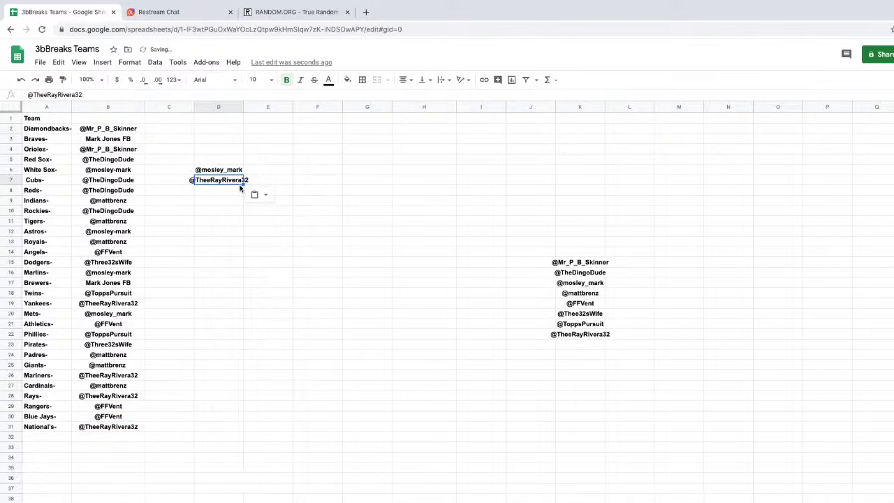
{"action": "left_click", "coordinate": [219, 173]}
{"action": "right_click", "coordinate": [221, 176]}
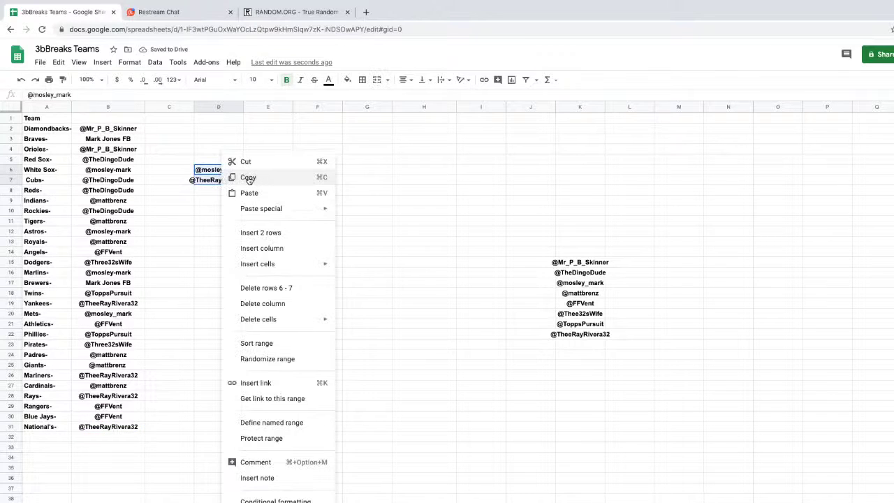
{"action": "left_click", "coordinate": [248, 177]}
Open the RANDOM.ORG List Randomizer again and enter the copied Mets and National's participant handles
{"action": "left_click", "coordinate": [294, 12]}
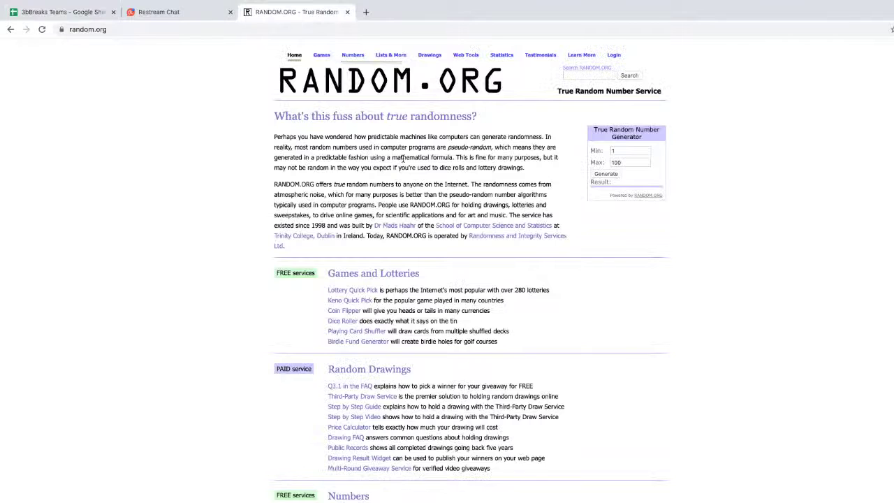
{"action": "scroll", "coordinate": [348, 498], "scroll_direction": "down", "scroll_amount": 3}
{"action": "left_click", "coordinate": [349, 477]}
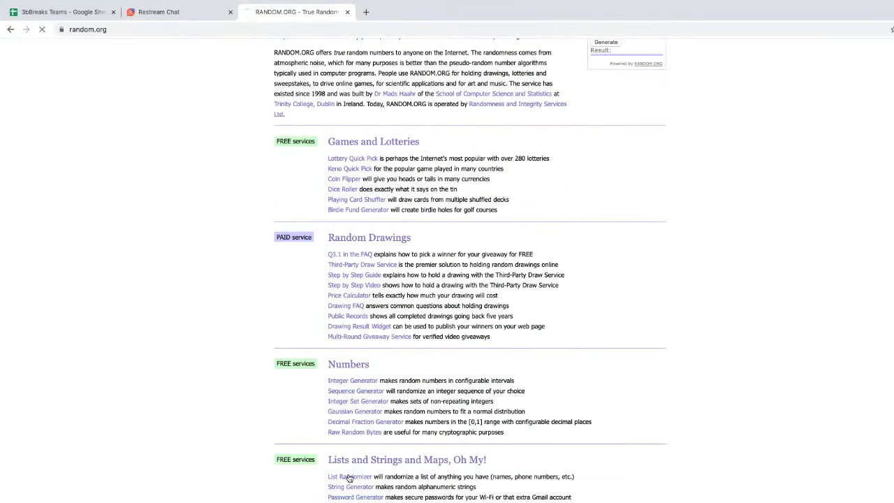
{"action": "right_click", "coordinate": [321, 224]}
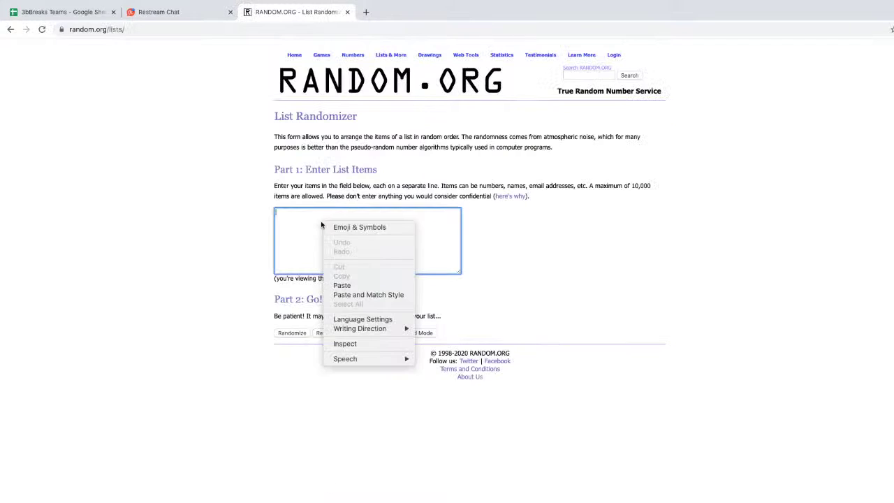
{"action": "left_click", "coordinate": [342, 285]}
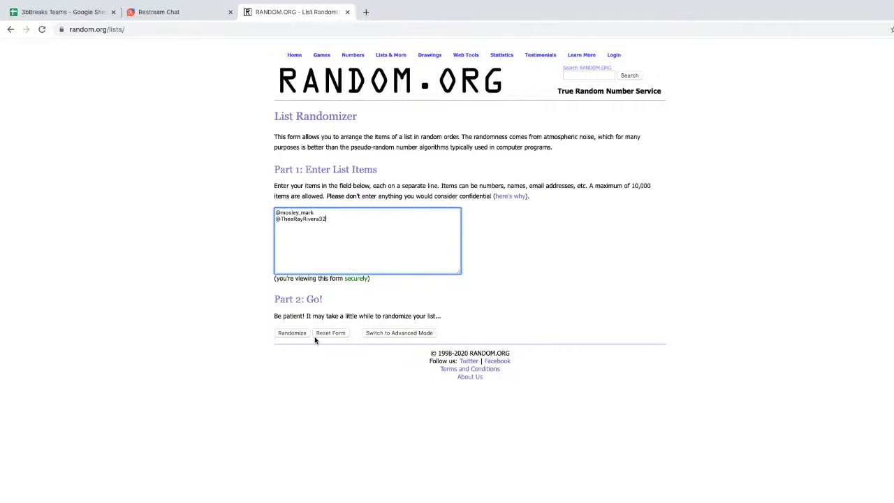
Randomize the list of Mets and National's participant handles three times
{"action": "left_click", "coordinate": [292, 333]}
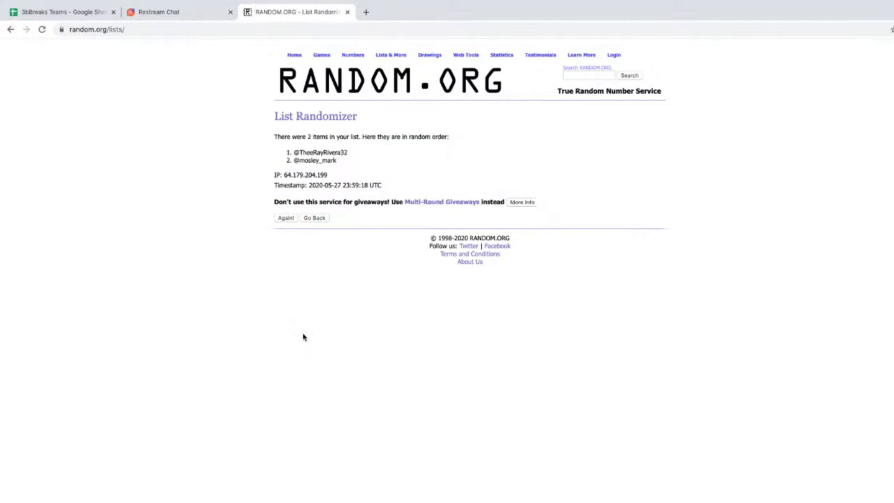
{"action": "left_click", "coordinate": [287, 217]}
{"action": "left_click", "coordinate": [283, 236]}
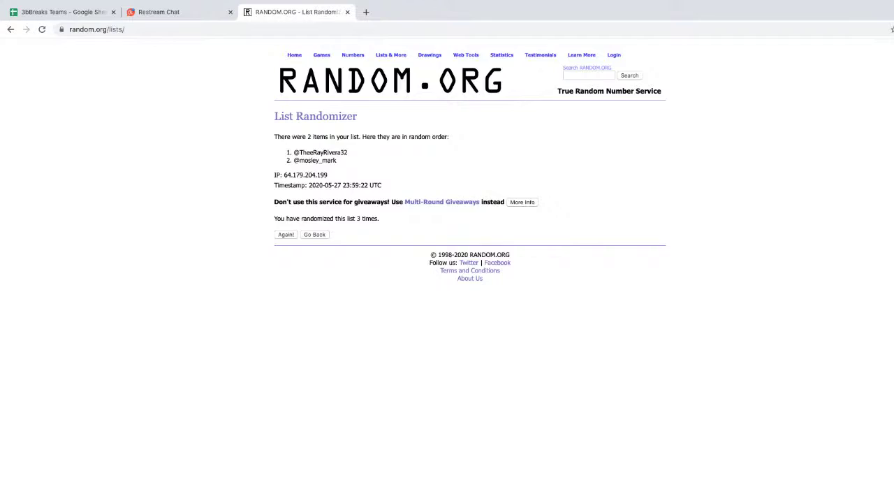
Switch to OBS, show the "main no intro" scene, and bring the "display" scene back on air
{"action": "left_click", "coordinate": [884, 401]}
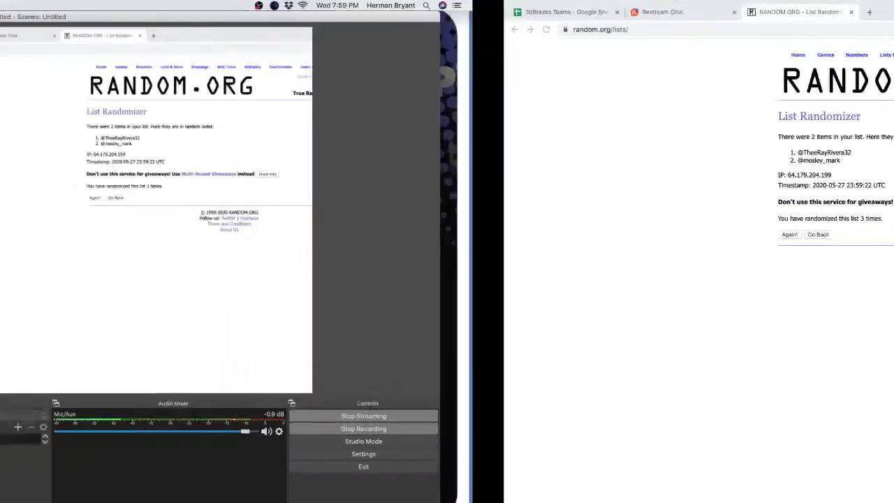
{"action": "left_click", "coordinate": [209, 457]}
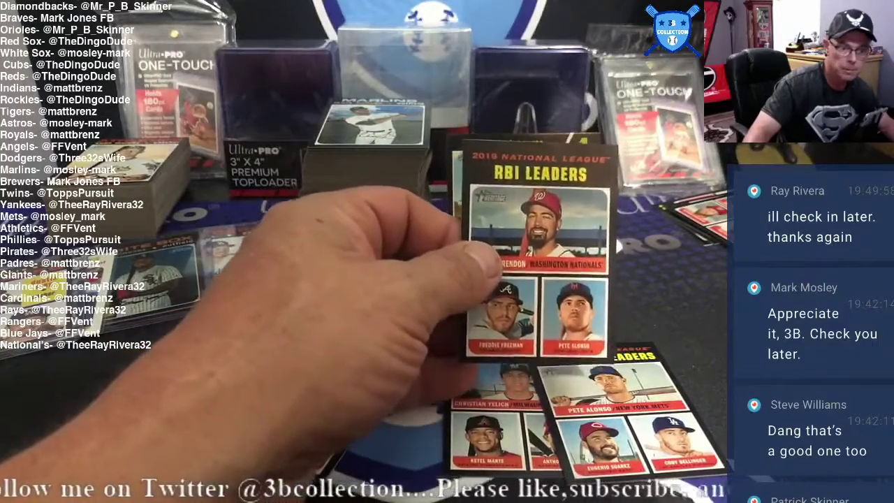
{"action": "left_click", "coordinate": [190, 442]}
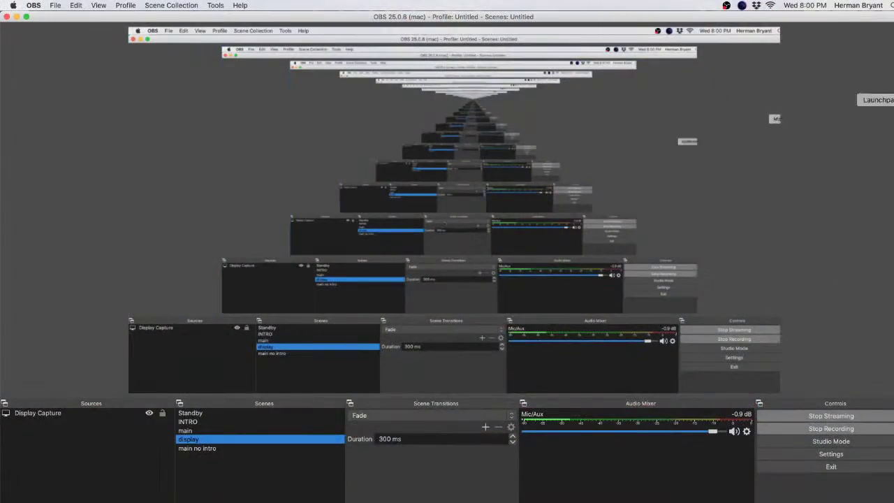
Return to the browser and leave the randomizer results for the RANDOM.ORG home page
{"action": "key", "text": "ctrl+Right"}
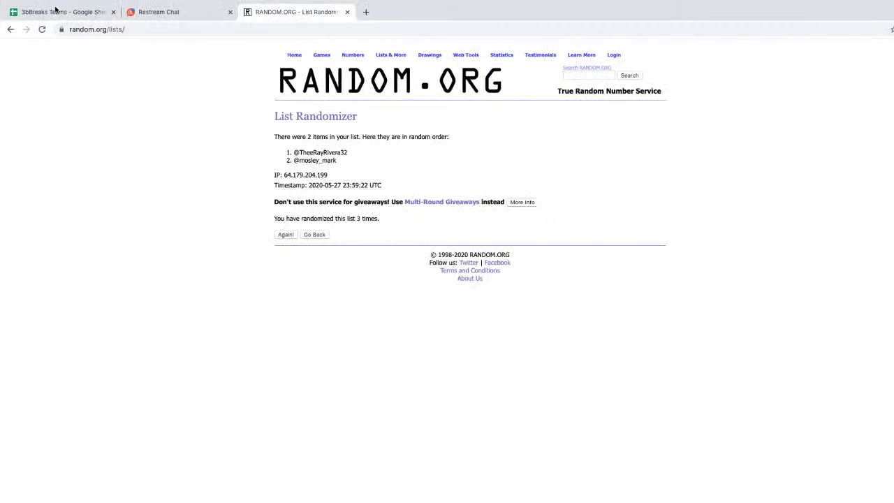
{"action": "left_click", "coordinate": [294, 56]}
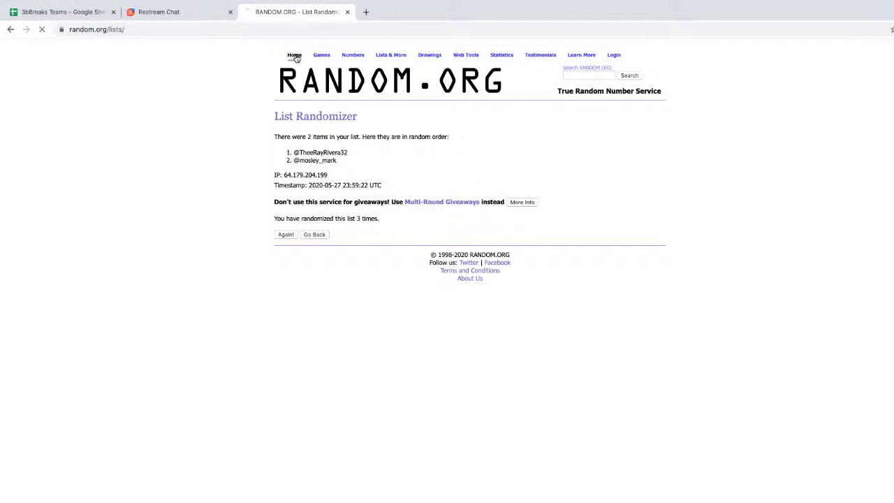
Return to the 3bBreaks Teams sheet, clear the pair in D6:D7, and copy the Braves participant into cell E8
{"action": "left_click", "coordinate": [46, 13]}
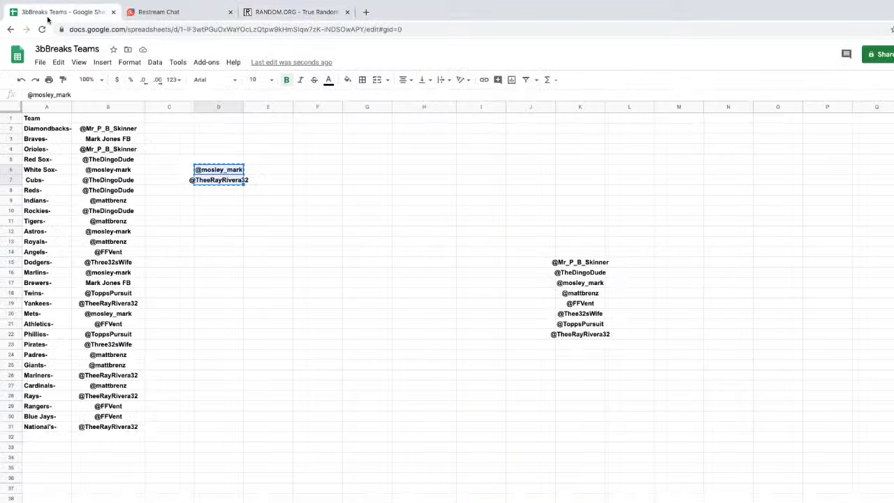
{"action": "key", "text": "Delete"}
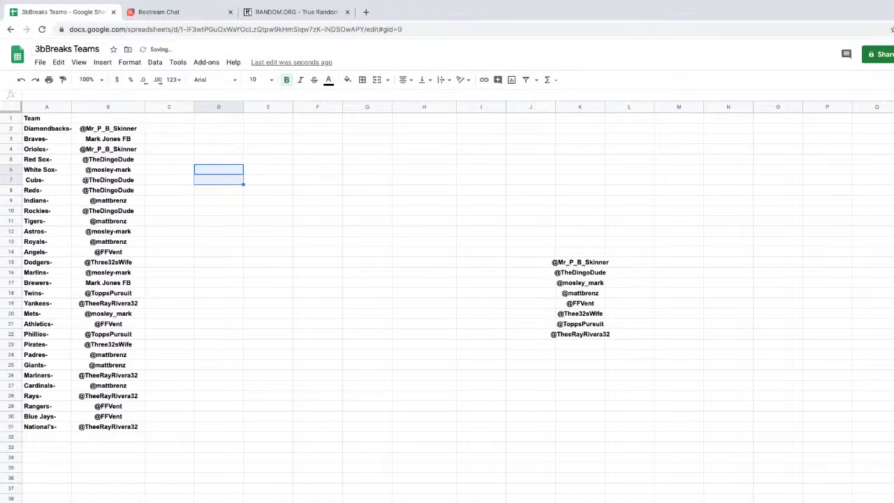
{"action": "left_click", "coordinate": [129, 140]}
{"action": "right_click", "coordinate": [130, 140]}
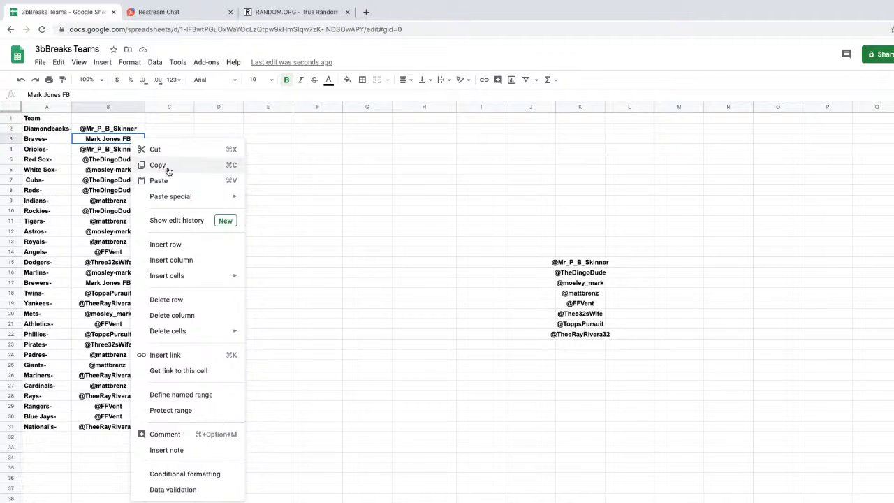
{"action": "left_click", "coordinate": [169, 167]}
{"action": "left_click", "coordinate": [257, 195]}
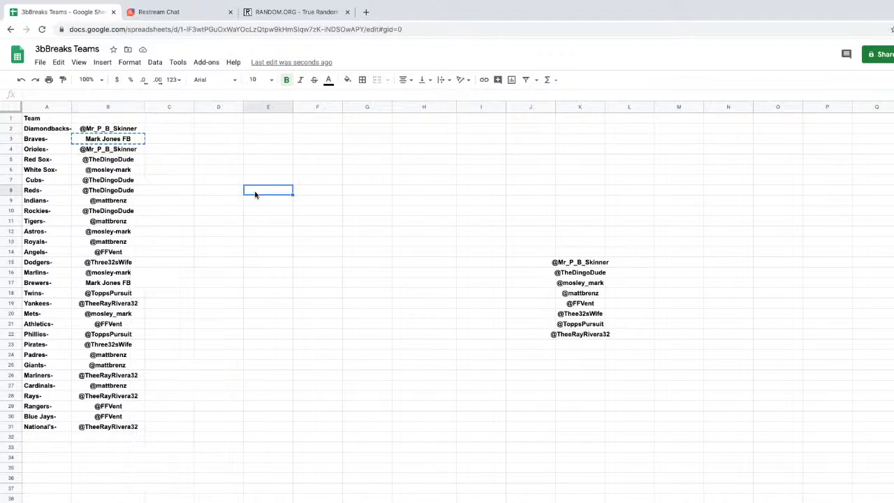
{"action": "right_click", "coordinate": [259, 194]}
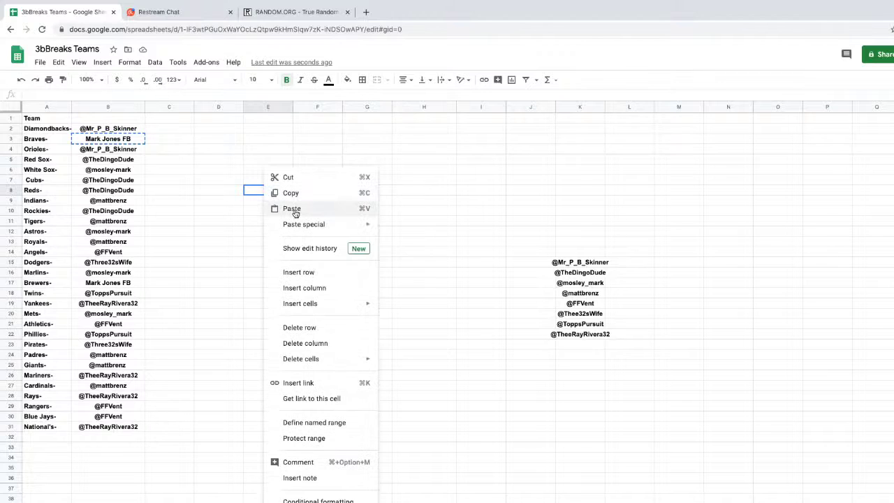
{"action": "left_click", "coordinate": [292, 209]}
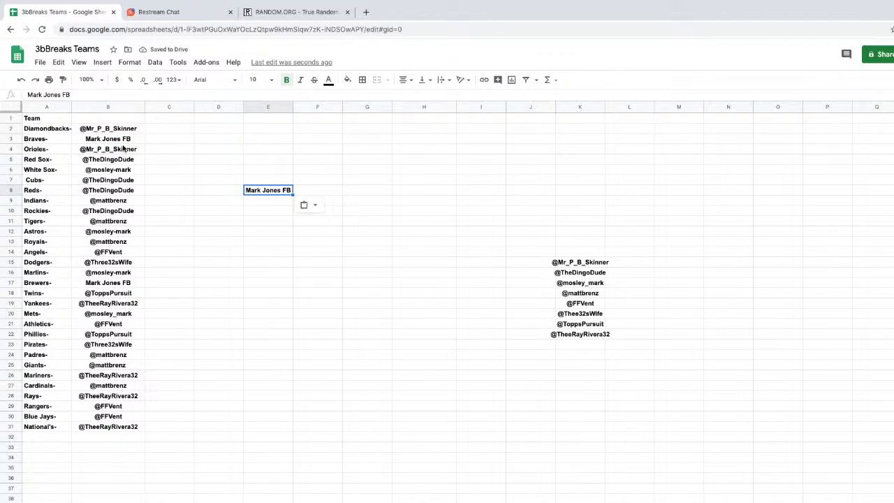
Copy the National's participant handle from column B into cell E9
{"action": "right_click", "coordinate": [111, 427]}
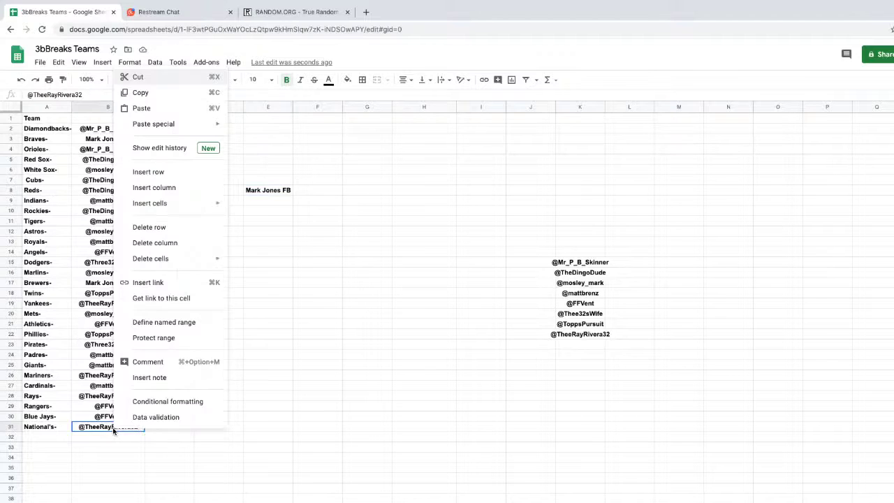
{"action": "left_click", "coordinate": [143, 93]}
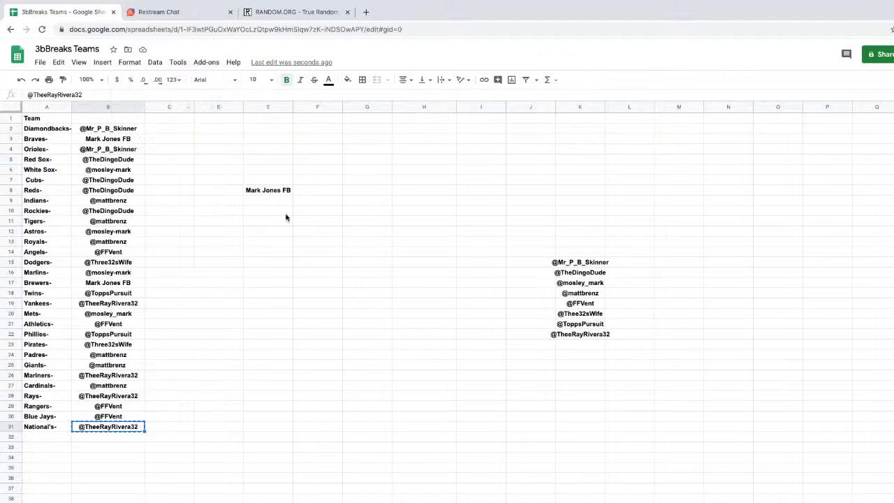
{"action": "right_click", "coordinate": [271, 201]}
{"action": "mouse_move", "coordinate": [304, 229]}
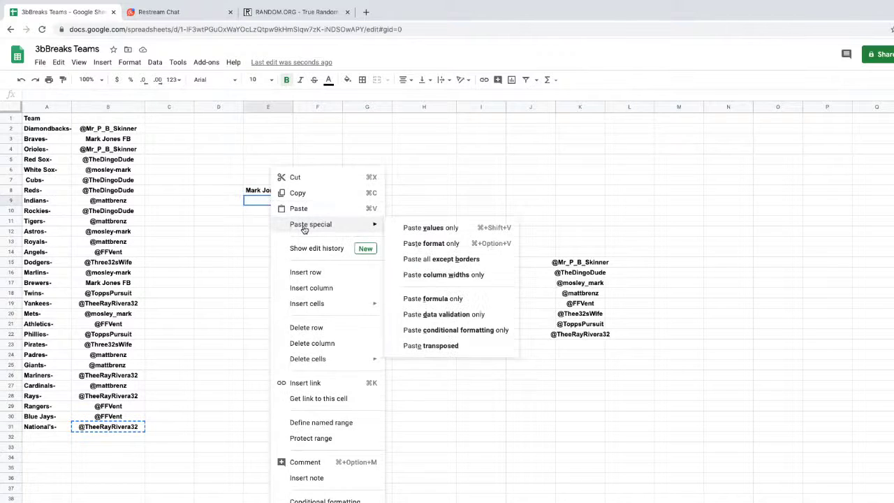
{"action": "left_click", "coordinate": [307, 209]}
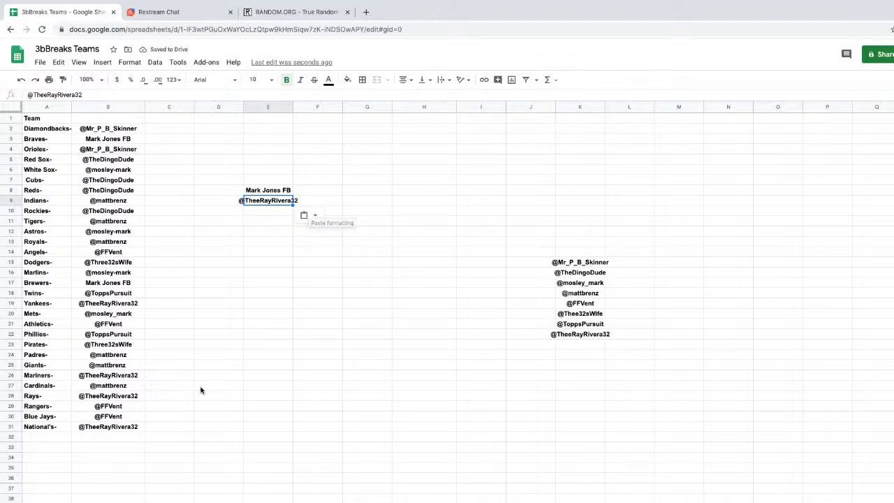
Copy the Mets participant handle from column B into cell E10
{"action": "right_click", "coordinate": [125, 316]}
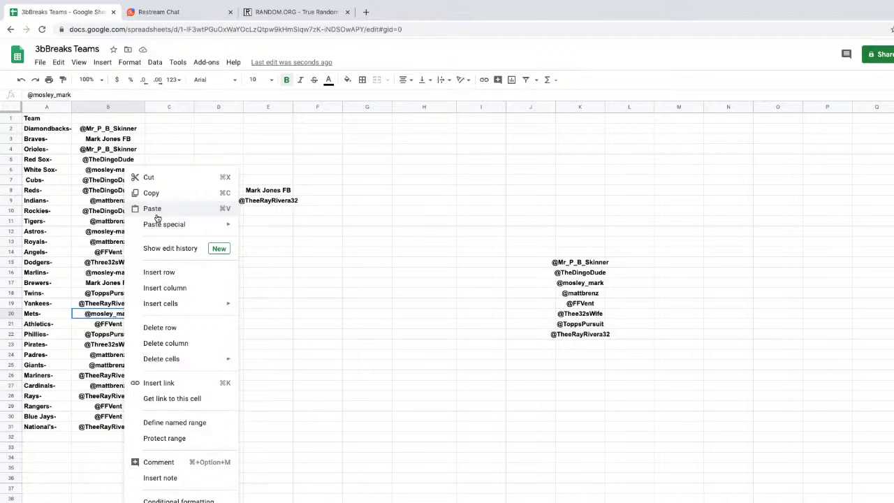
{"action": "mouse_move", "coordinate": [174, 231]}
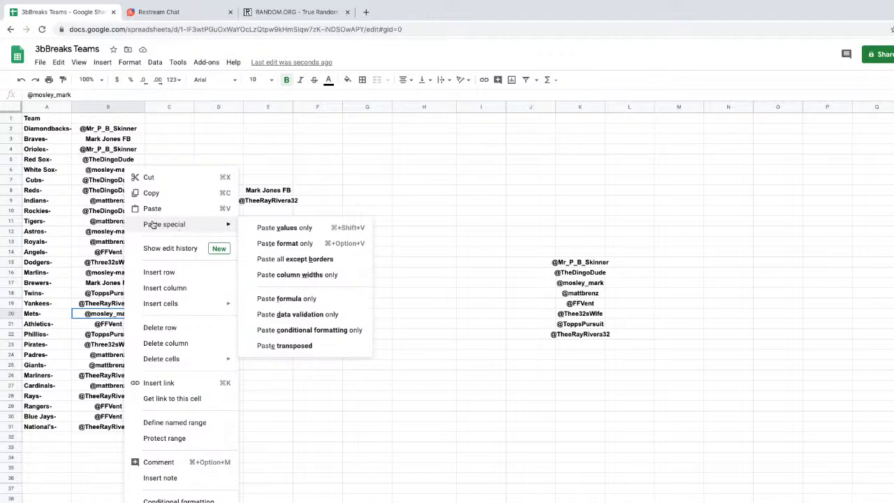
{"action": "left_click", "coordinate": [158, 193]}
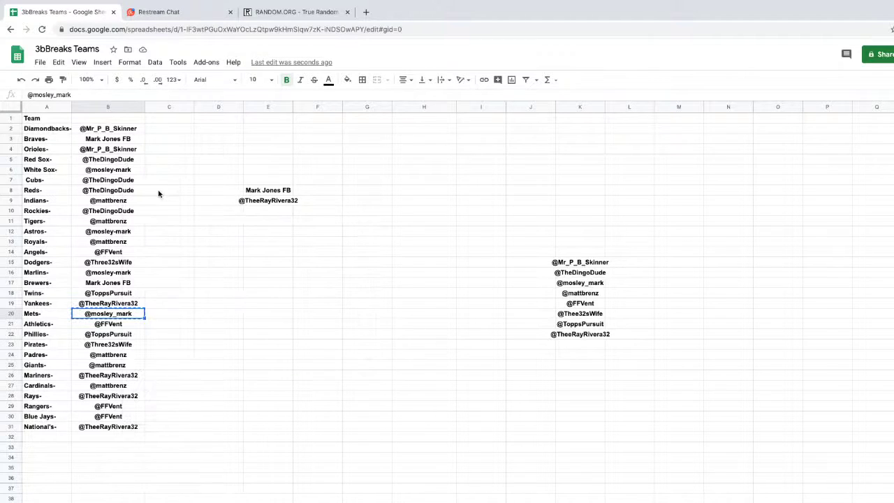
{"action": "right_click", "coordinate": [256, 212]}
{"action": "left_click", "coordinate": [288, 209]}
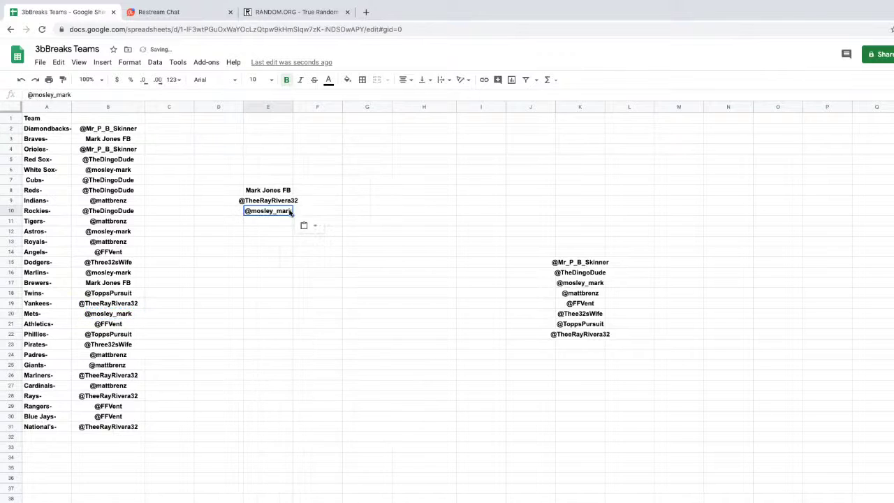
Copy the three participants in E8:E10 and paste them into the RANDOM.ORG List Randomizer
{"action": "left_click", "coordinate": [267, 191]}
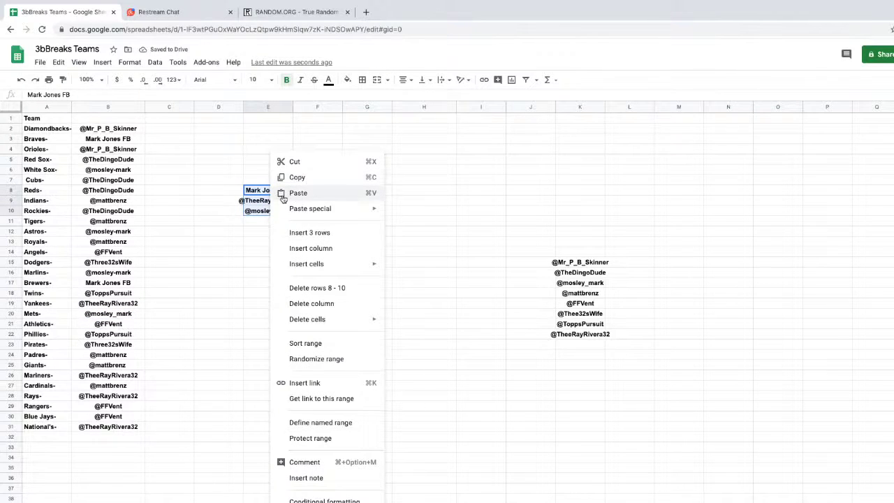
{"action": "left_click", "coordinate": [297, 177]}
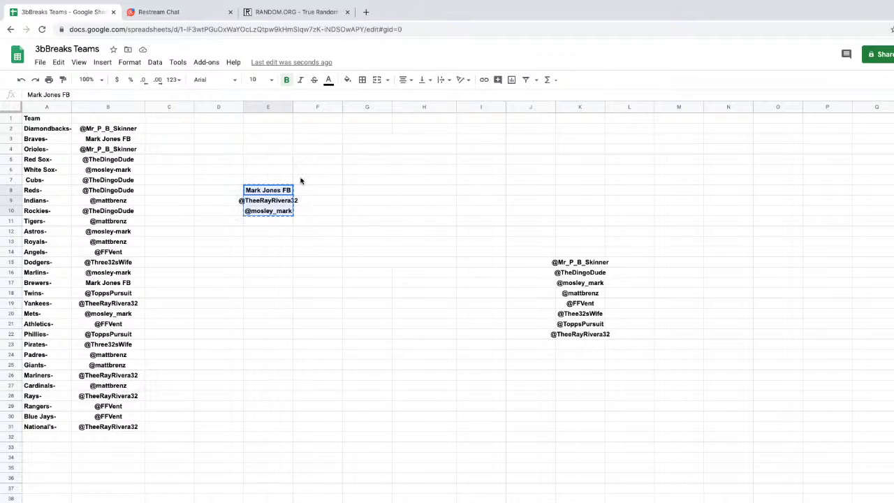
{"action": "left_click", "coordinate": [306, 12]}
{"action": "scroll", "coordinate": [373, 283], "scroll_direction": "down", "scroll_amount": 5}
{"action": "scroll", "coordinate": [372, 282], "scroll_direction": "down", "scroll_amount": 3}
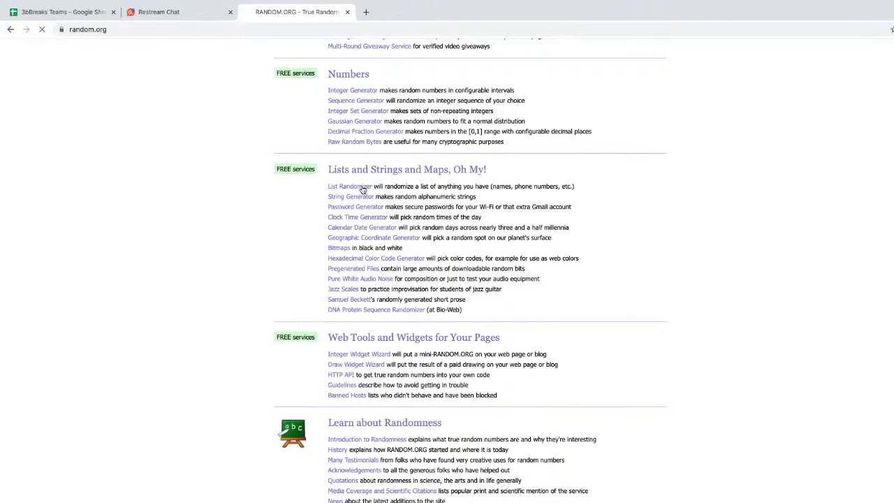
{"action": "right_click", "coordinate": [277, 213]}
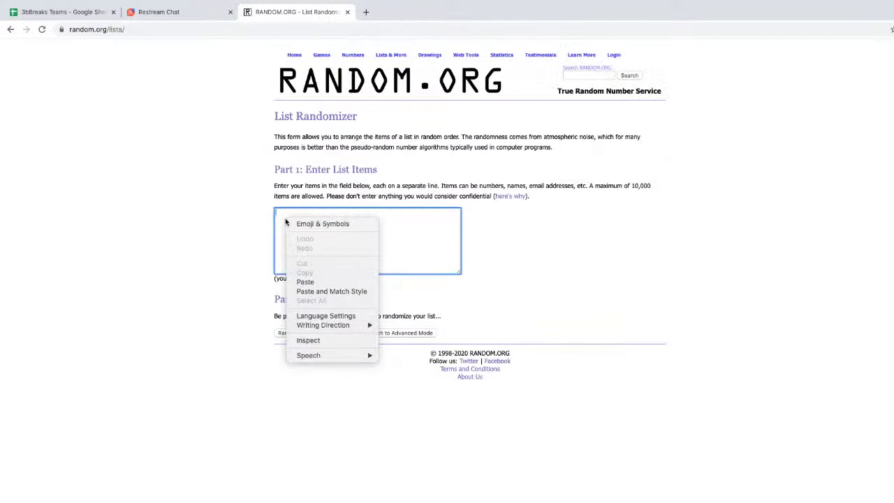
{"action": "left_click", "coordinate": [314, 281]}
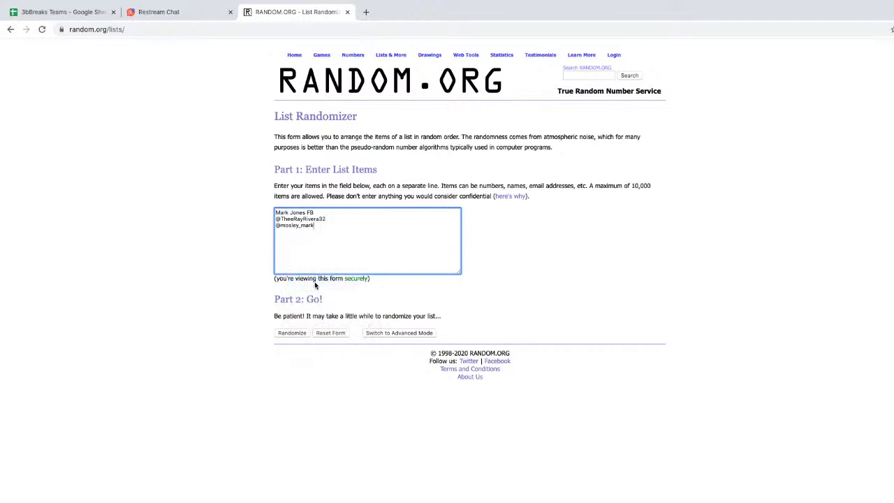
Randomize the list of Braves, National's and Mets participants three times
{"action": "left_click", "coordinate": [299, 333]}
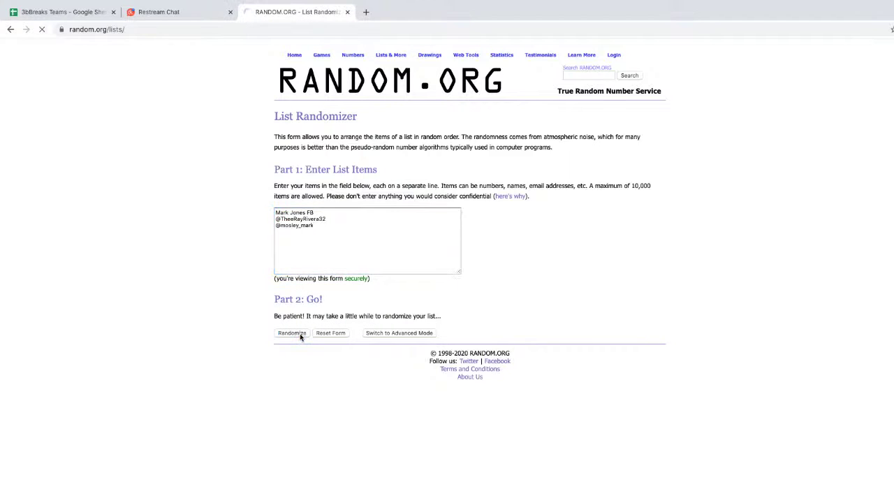
{"action": "left_click", "coordinate": [286, 226]}
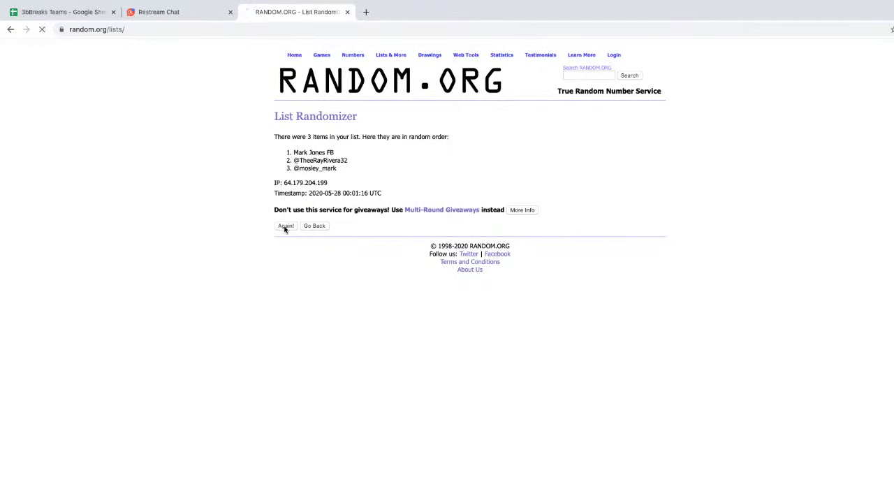
{"action": "left_click", "coordinate": [286, 243]}
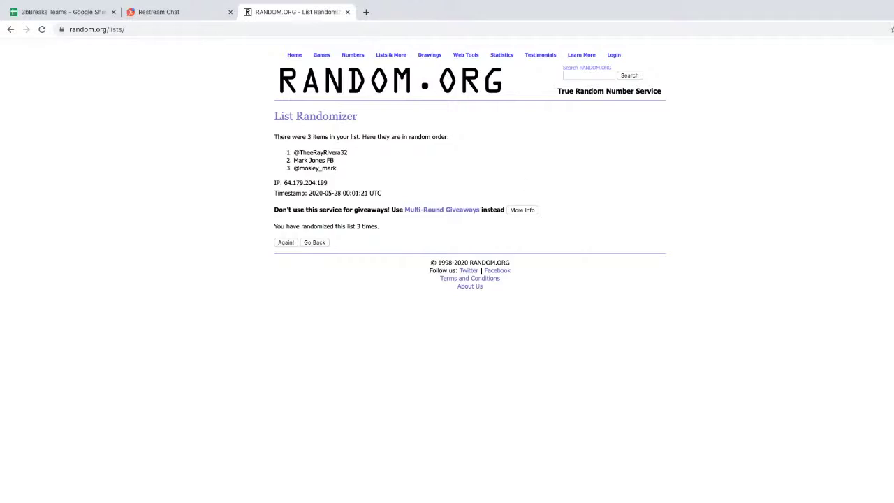
Switch to OBS and put the "main no intro" scene on air
{"action": "key", "text": "super+Tab"}
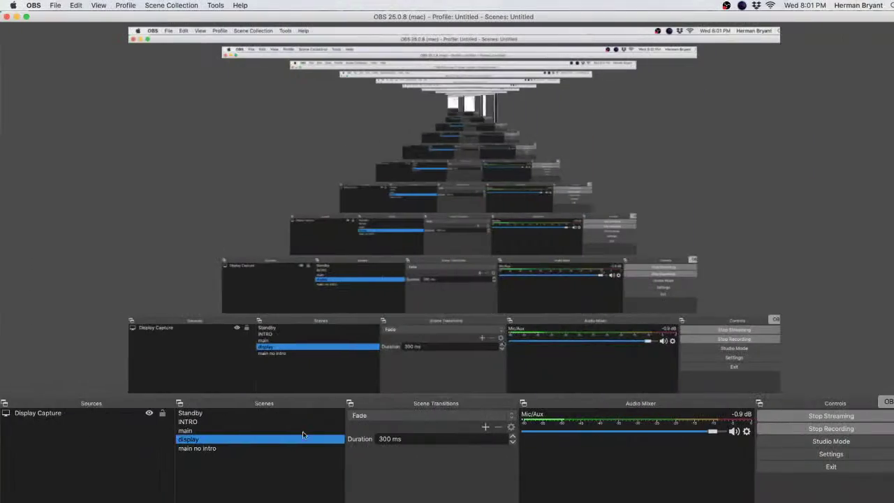
{"action": "left_click", "coordinate": [194, 450]}
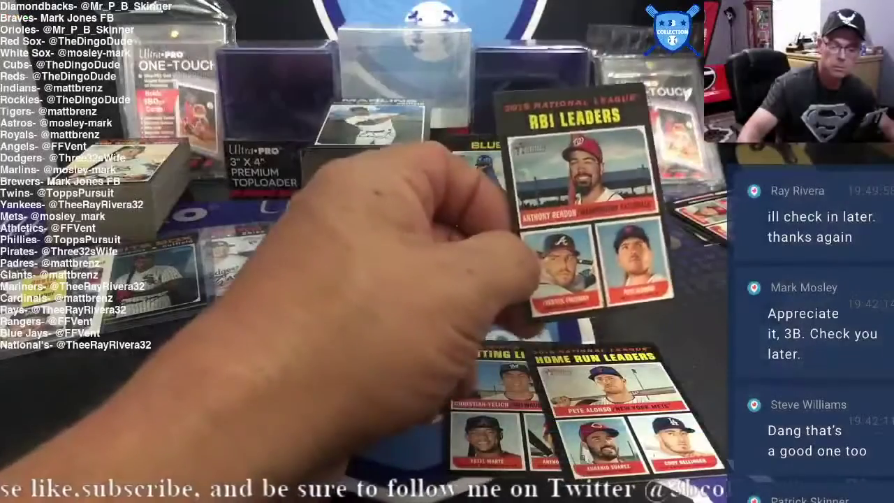
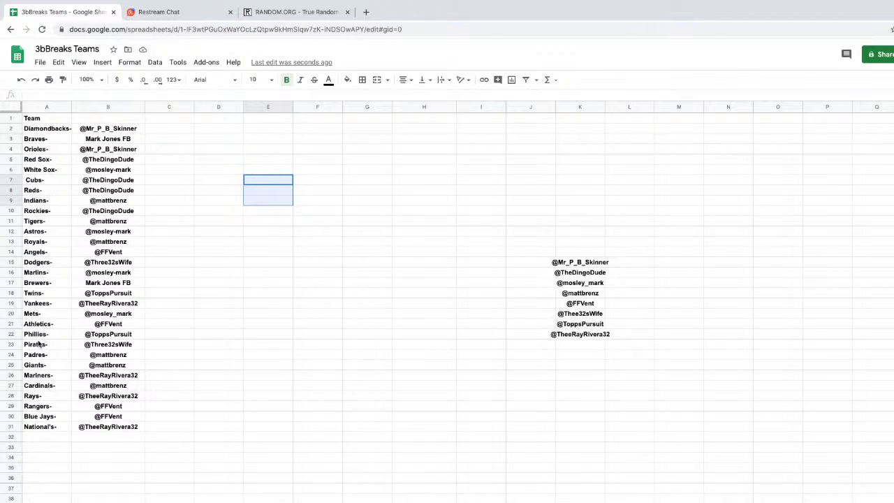
In the 3bBreaks Teams sheet, copy the Brewers participant into cell E6 and the Diamondbacks participant into E7
{"action": "right_click", "coordinate": [122, 285]}
{"action": "left_click", "coordinate": [149, 194]}
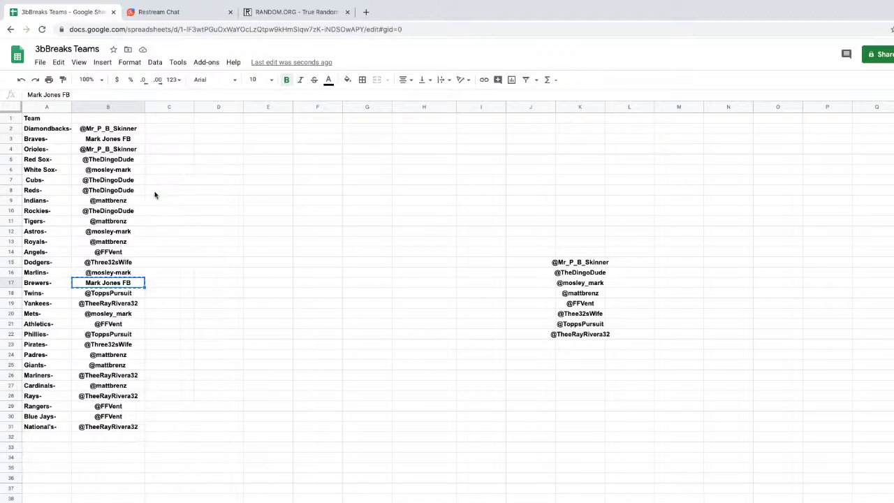
{"action": "right_click", "coordinate": [252, 171]}
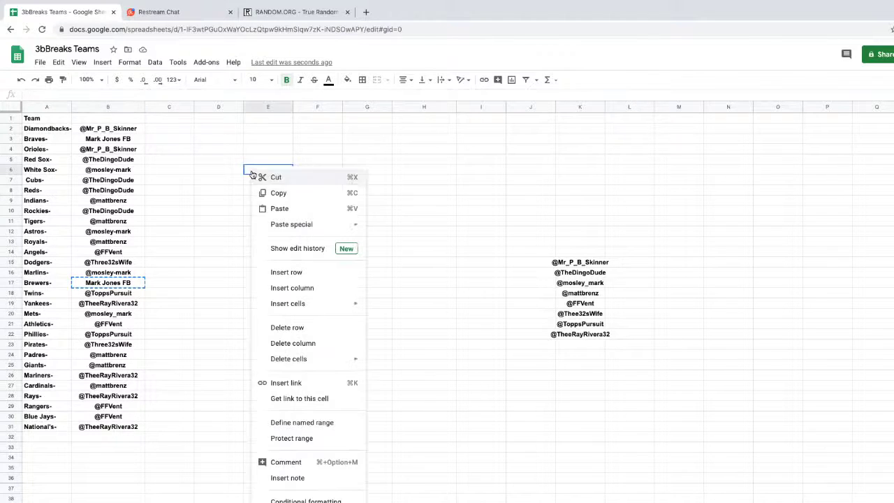
{"action": "left_click", "coordinate": [286, 209]}
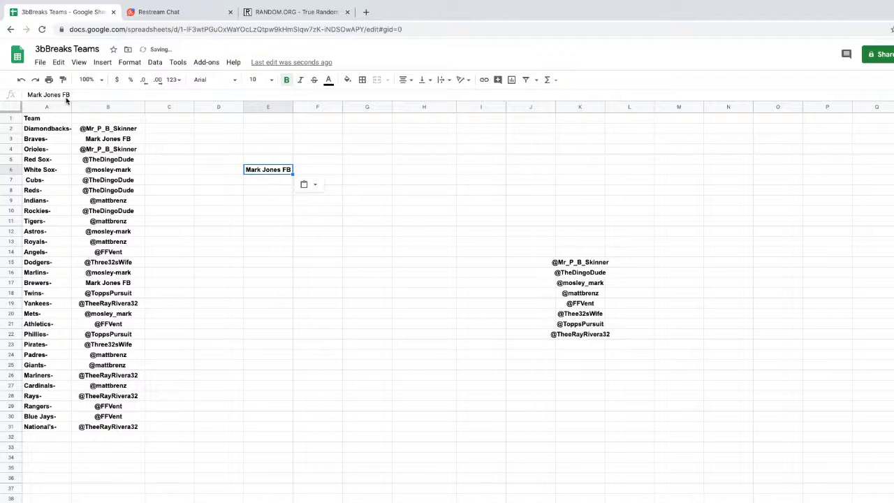
{"action": "right_click", "coordinate": [124, 130]}
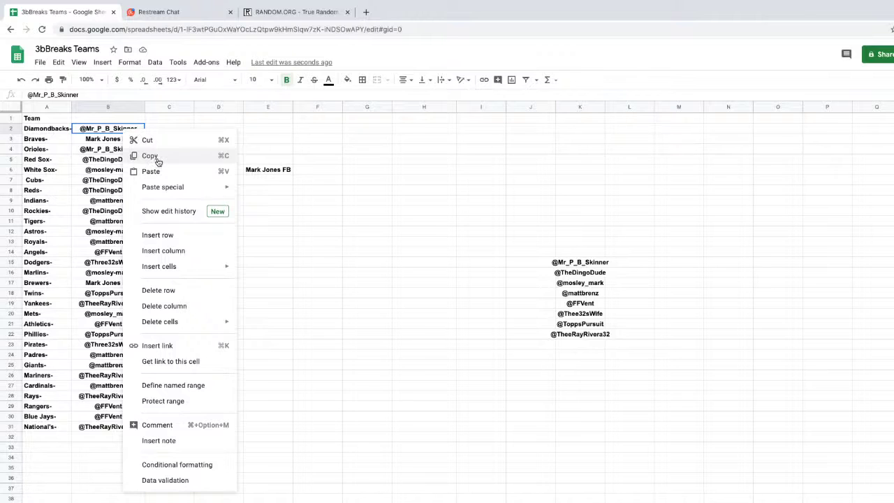
{"action": "left_click", "coordinate": [158, 162]}
{"action": "right_click", "coordinate": [243, 180]}
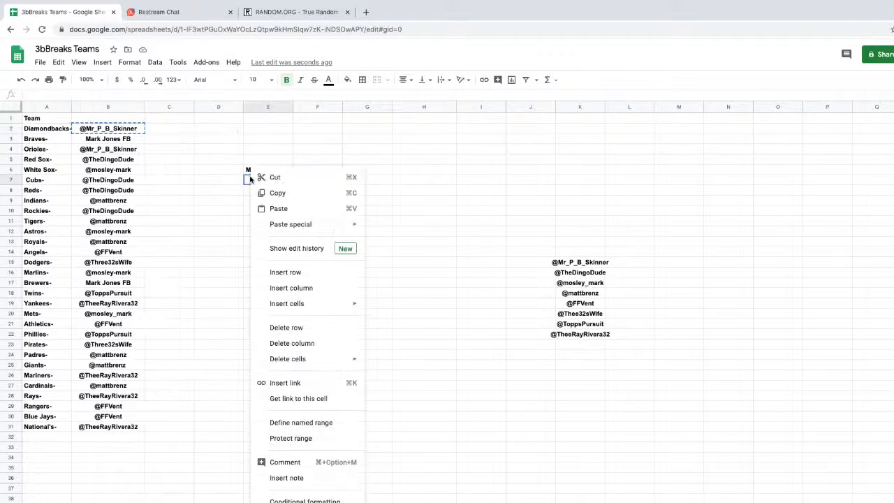
{"action": "left_click", "coordinate": [268, 207]}
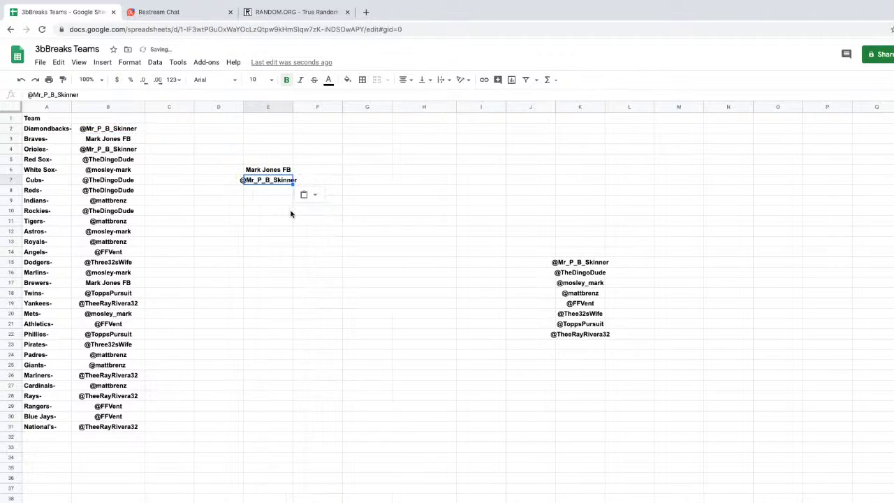
Copy the National's participant handle from column B into cell E8
{"action": "right_click", "coordinate": [119, 428]}
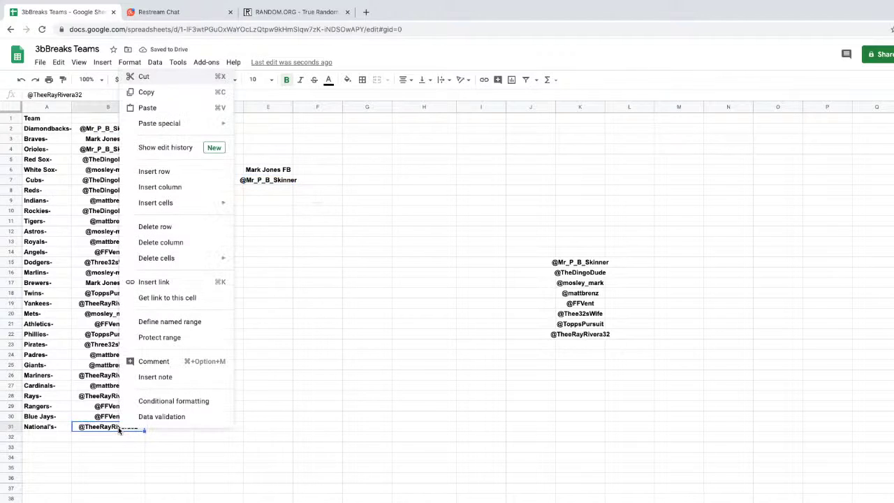
{"action": "left_click", "coordinate": [150, 98]}
{"action": "right_click", "coordinate": [266, 193]}
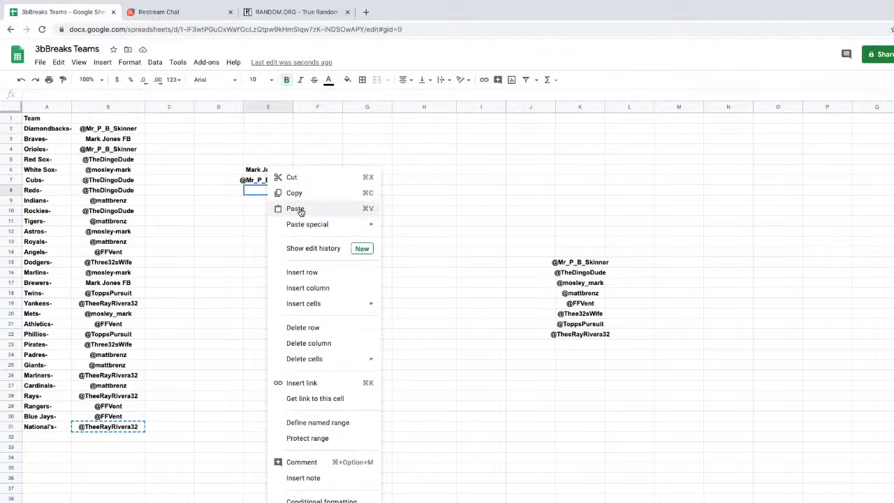
{"action": "left_click", "coordinate": [300, 210]}
Copy the participants in cells E6:E8 and paste them into the List Randomizer on RANDOM.ORG
{"action": "left_click_drag", "start_coordinate": [268, 169], "coordinate": [268, 190]}
{"action": "right_click", "coordinate": [271, 190]}
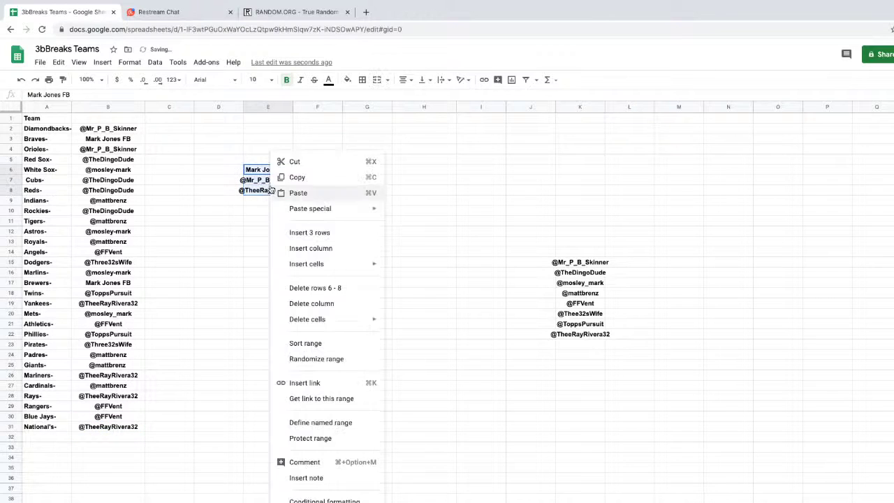
{"action": "left_click", "coordinate": [300, 177]}
{"action": "left_click", "coordinate": [285, 17]}
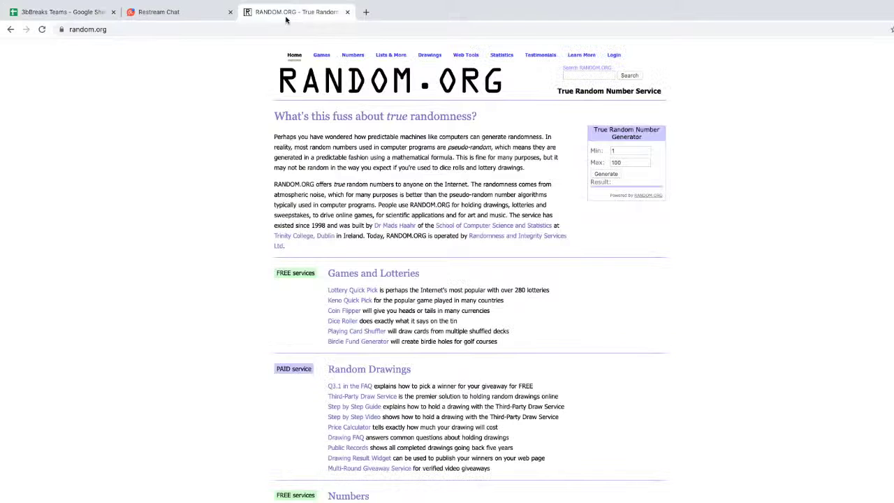
{"action": "scroll", "coordinate": [353, 388], "scroll_direction": "down", "scroll_amount": 4}
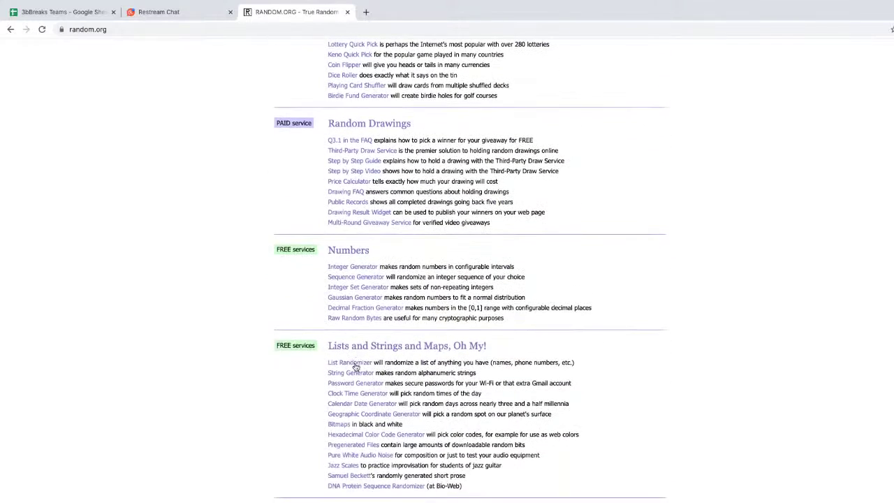
{"action": "left_click", "coordinate": [357, 363]}
{"action": "right_click", "coordinate": [299, 230]}
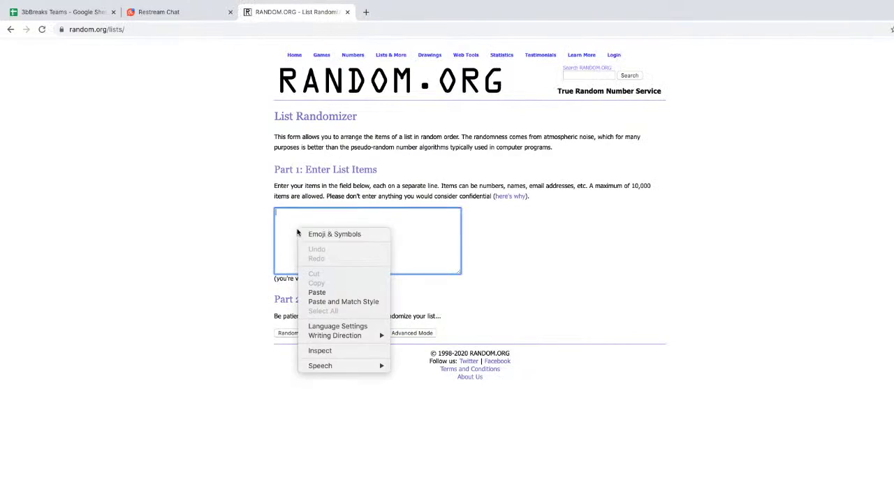
{"action": "left_click", "coordinate": [318, 292]}
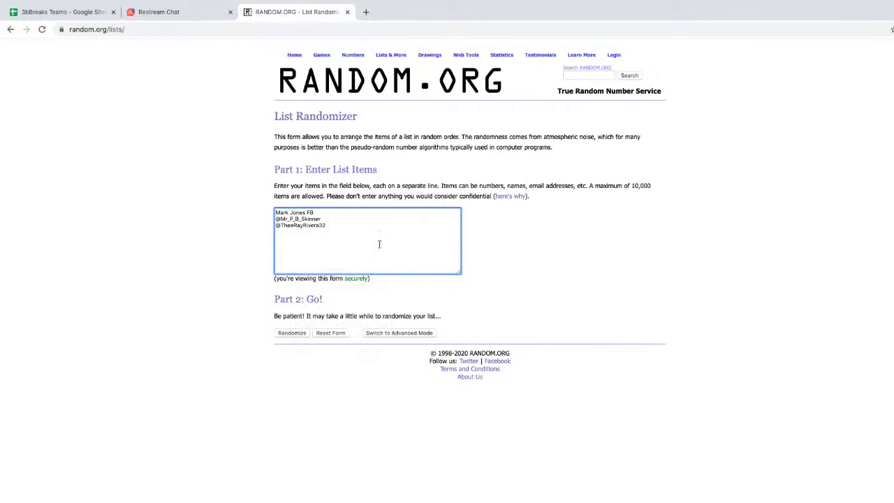
Randomize the list of Brewers, Diamondbacks and National's participants three times
{"action": "left_click", "coordinate": [292, 333]}
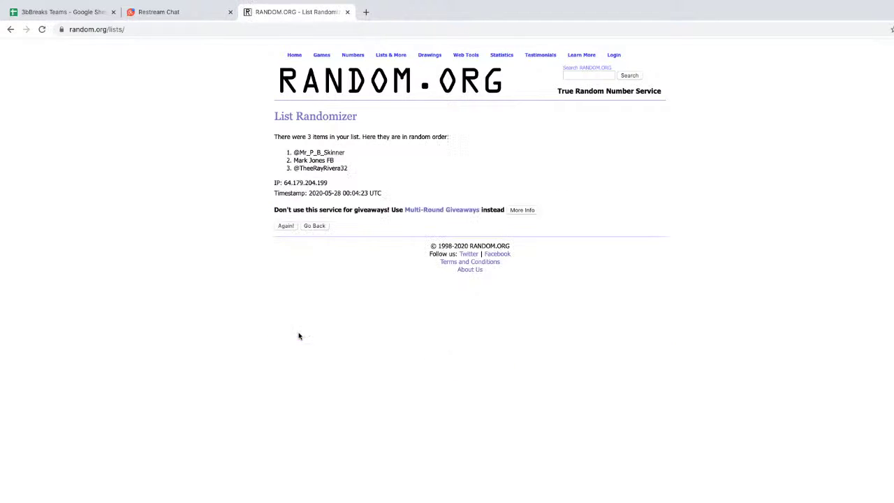
{"action": "left_click", "coordinate": [286, 225]}
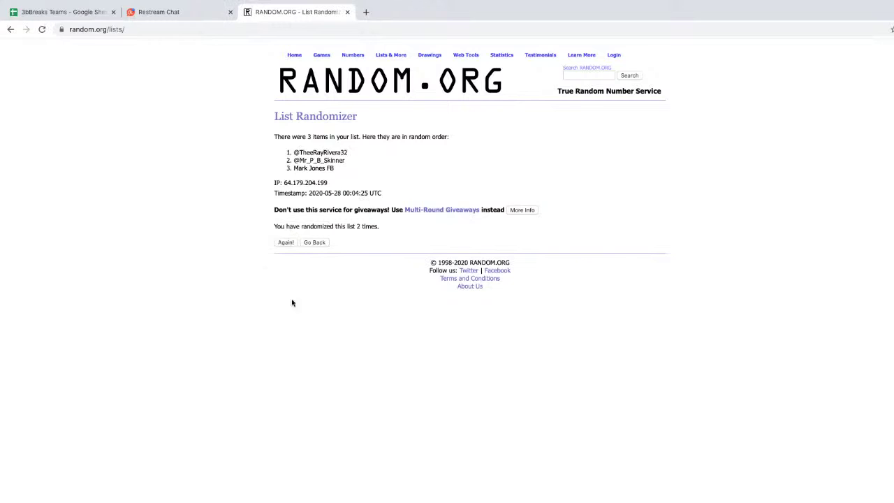
{"action": "left_click", "coordinate": [286, 242]}
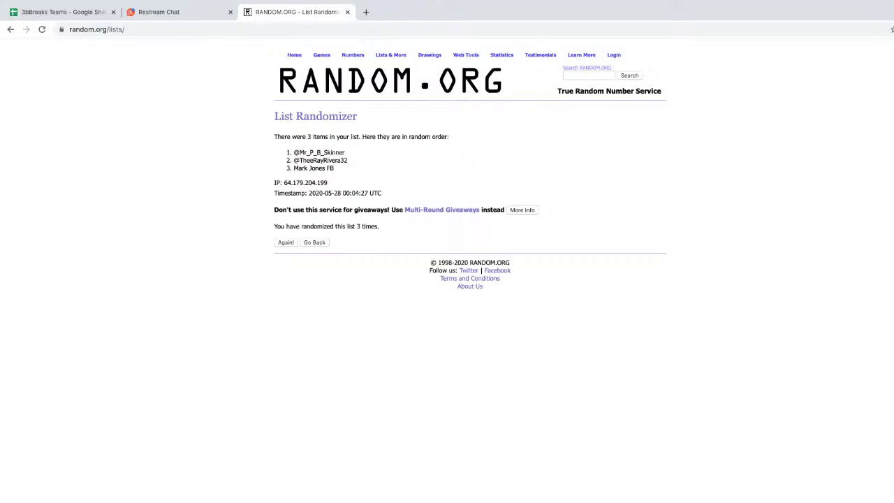
Switch to OBS and bring the "main no intro" scene back on air
{"action": "key", "text": "ctrl+Left"}
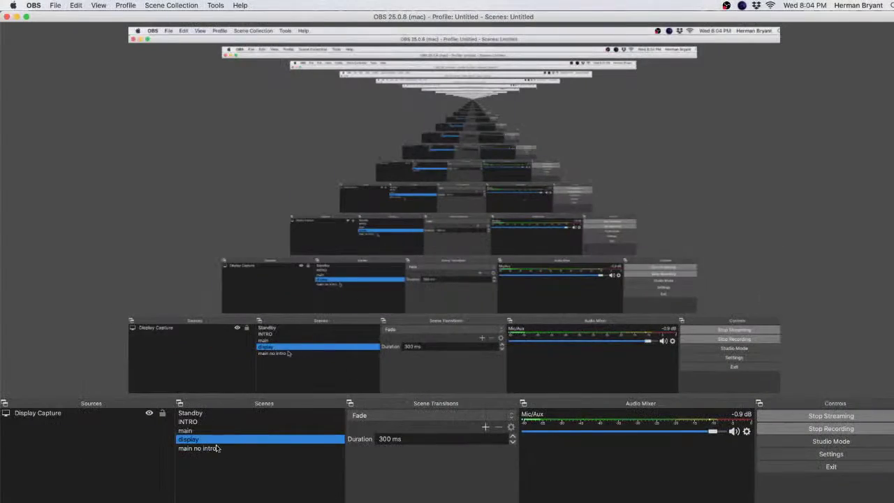
{"action": "left_click", "coordinate": [210, 448]}
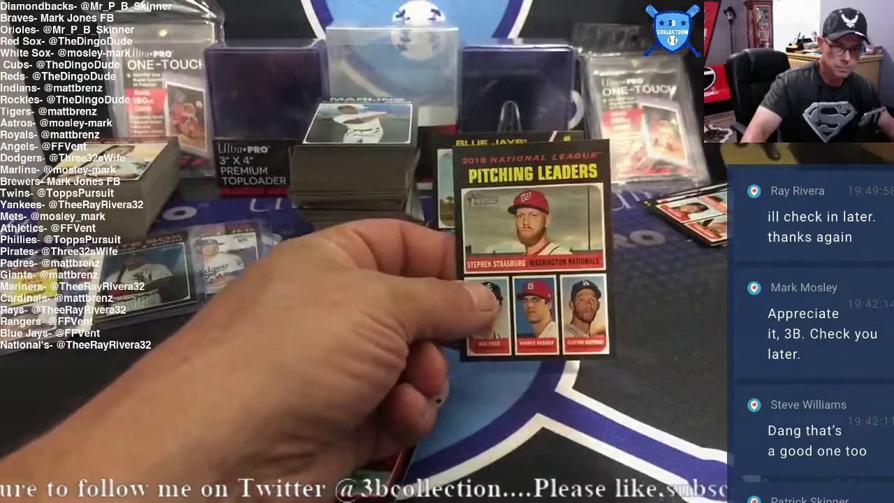
Put the "display" scene on air in OBS, then switch to Chrome and return RANDOM.ORG to its home page
{"action": "left_click", "coordinate": [276, 439]}
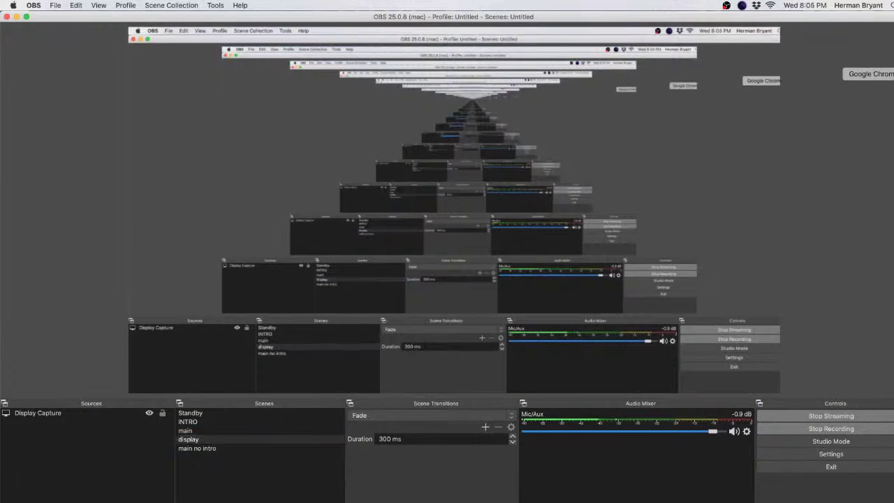
{"action": "key", "text": "ctrl+Right"}
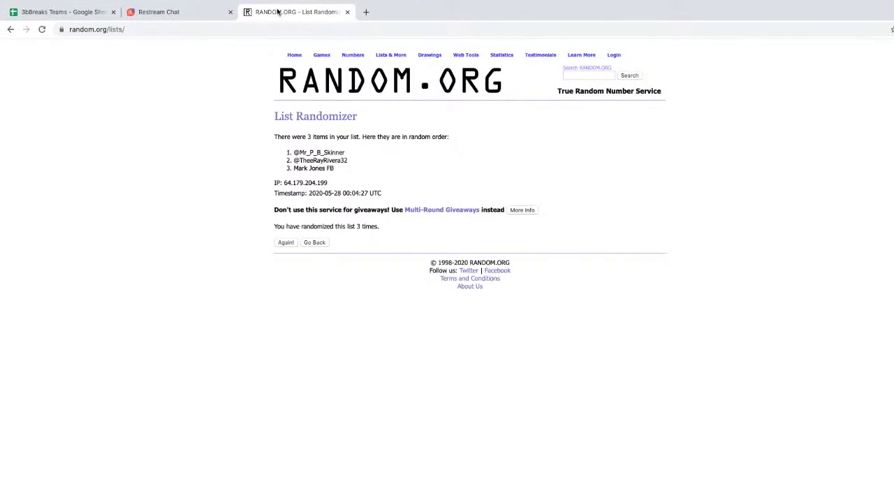
{"action": "left_click", "coordinate": [294, 55]}
In the 3bBreaks Teams sheet, clear cells E6:E8 and copy the National's participant into cell E4
{"action": "left_click", "coordinate": [99, 12]}
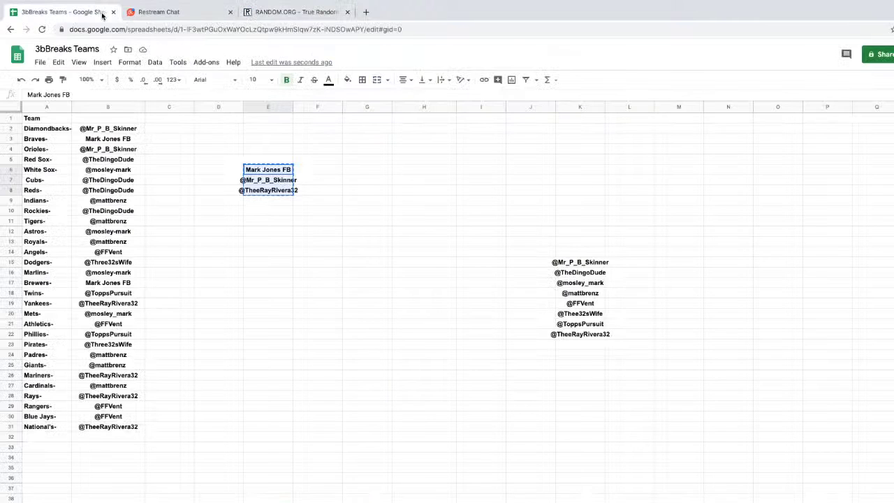
{"action": "key", "text": "Delete"}
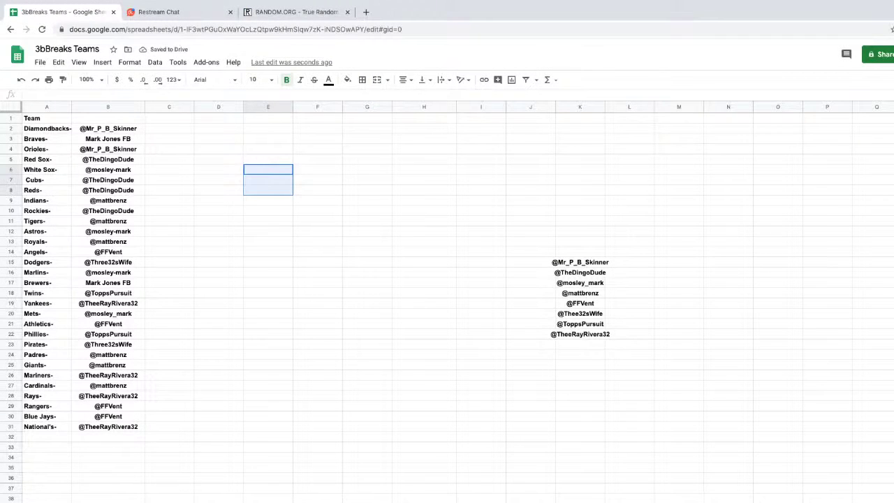
{"action": "right_click", "coordinate": [124, 426]}
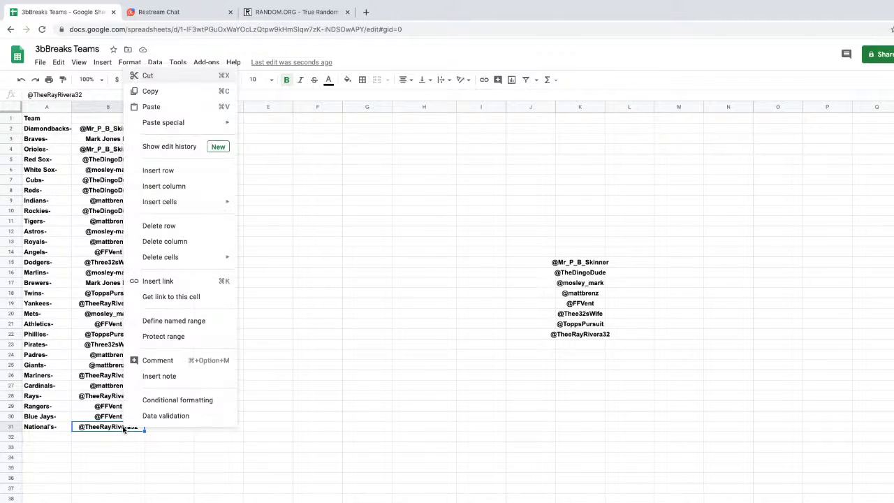
{"action": "left_click", "coordinate": [150, 91]}
{"action": "right_click", "coordinate": [251, 151]}
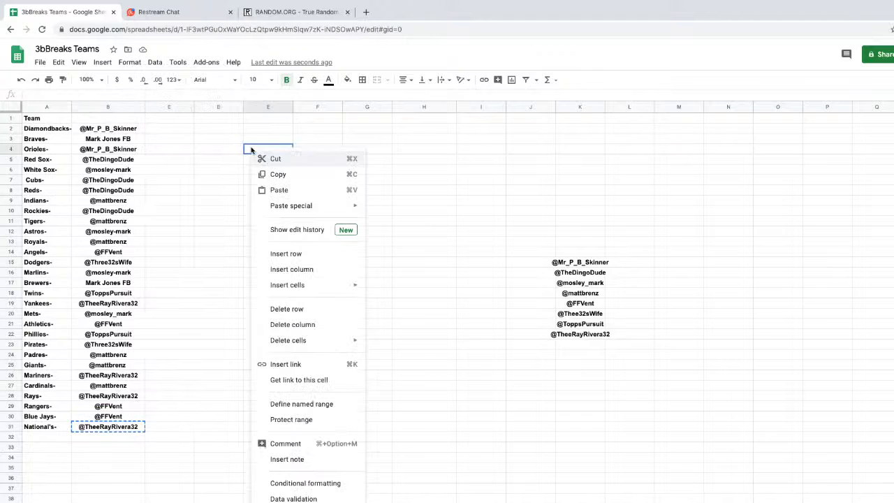
{"action": "left_click", "coordinate": [283, 190]}
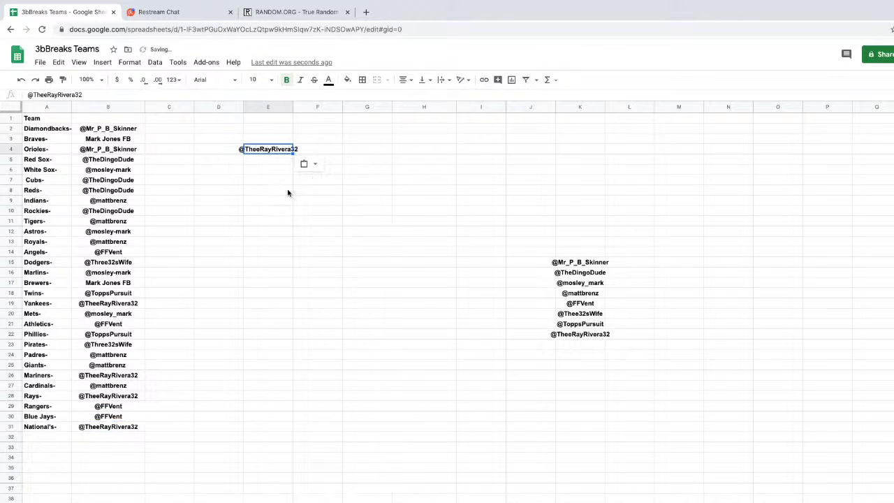
Copy the Braves participant from column B into cell E5 and the Cardinals participant into E6
{"action": "right_click", "coordinate": [105, 140]}
{"action": "left_click", "coordinate": [145, 173]}
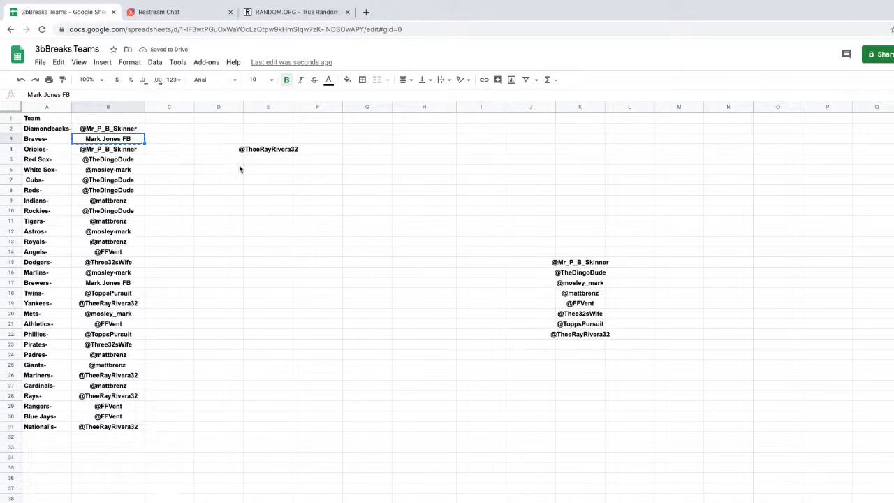
{"action": "right_click", "coordinate": [255, 160]}
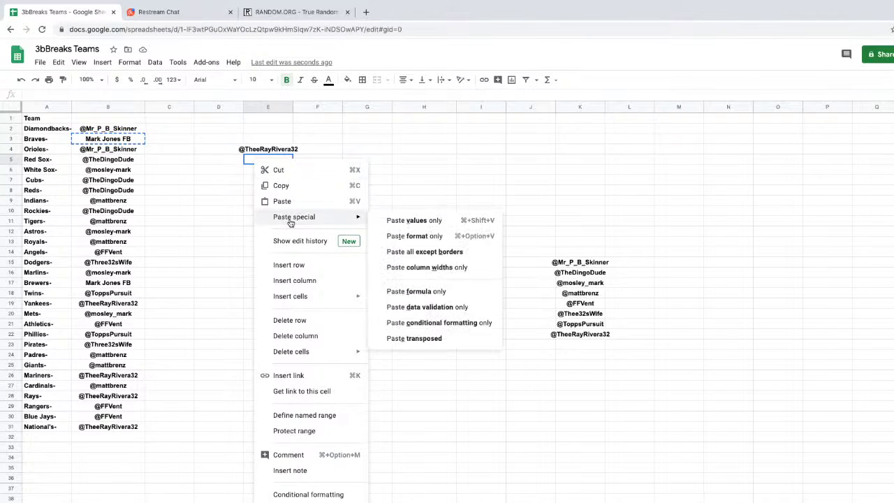
{"action": "left_click", "coordinate": [292, 202]}
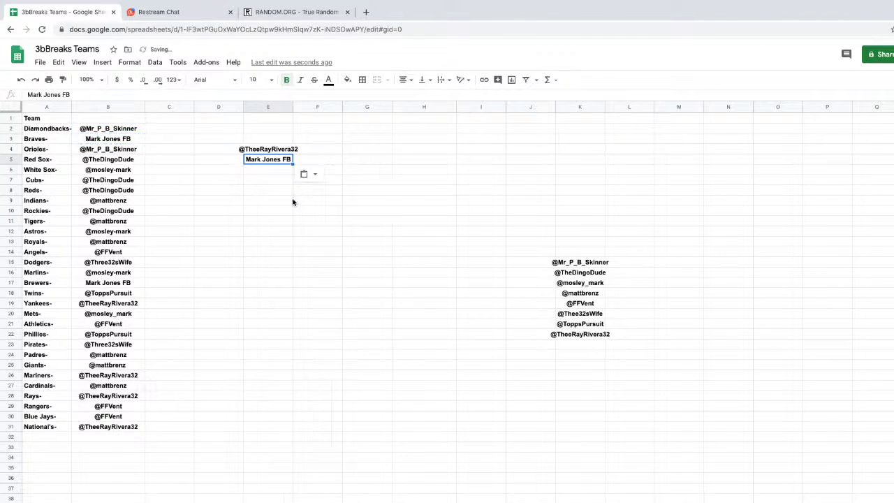
{"action": "right_click", "coordinate": [122, 386]}
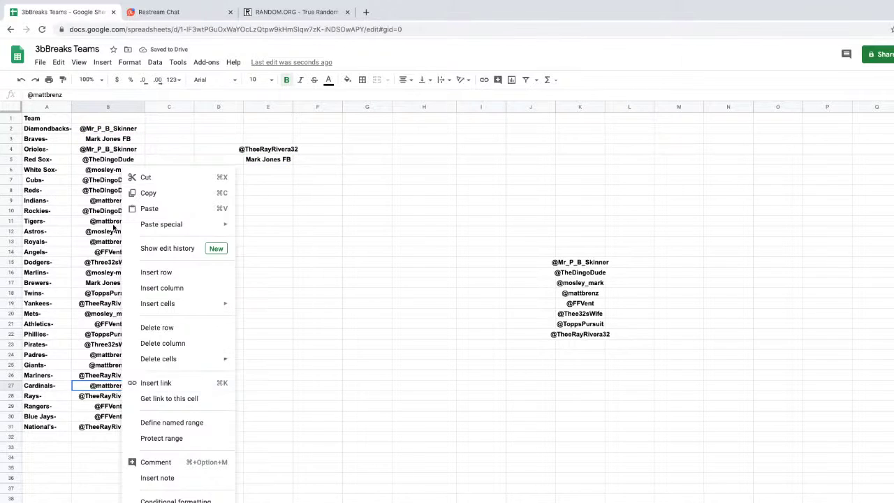
{"action": "left_click", "coordinate": [159, 202]}
{"action": "left_click", "coordinate": [260, 163]}
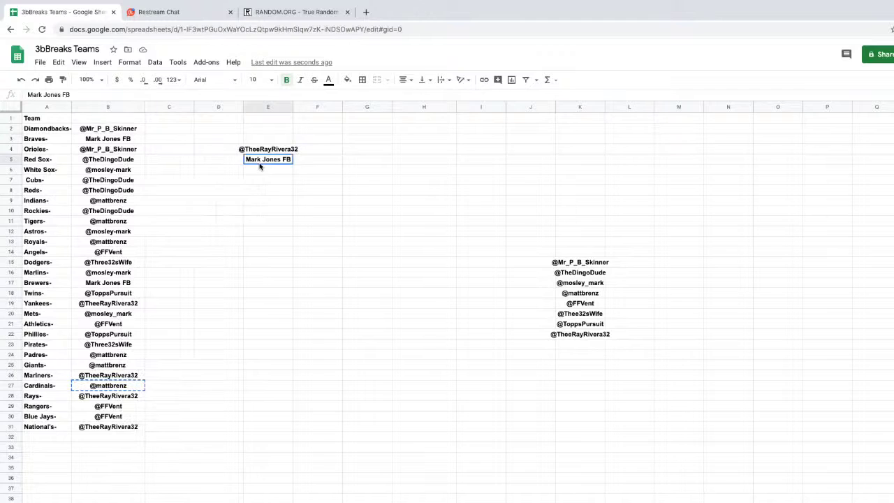
{"action": "right_click", "coordinate": [260, 172]}
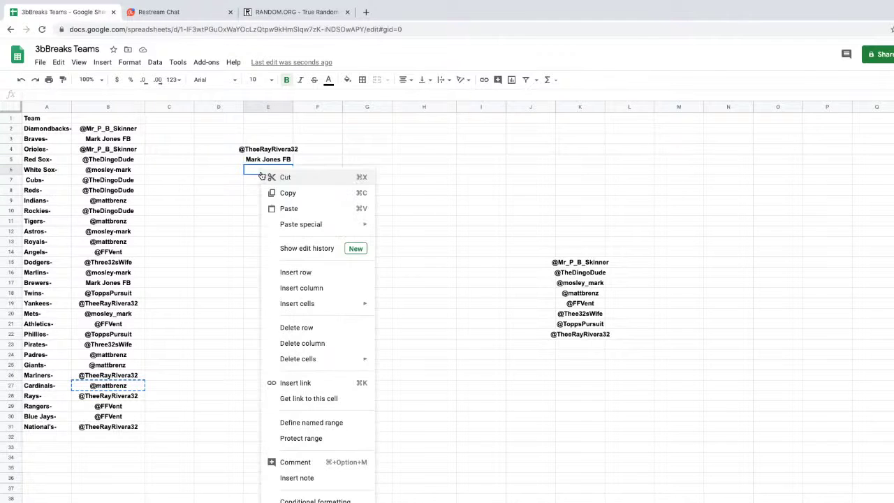
{"action": "left_click", "coordinate": [294, 207]}
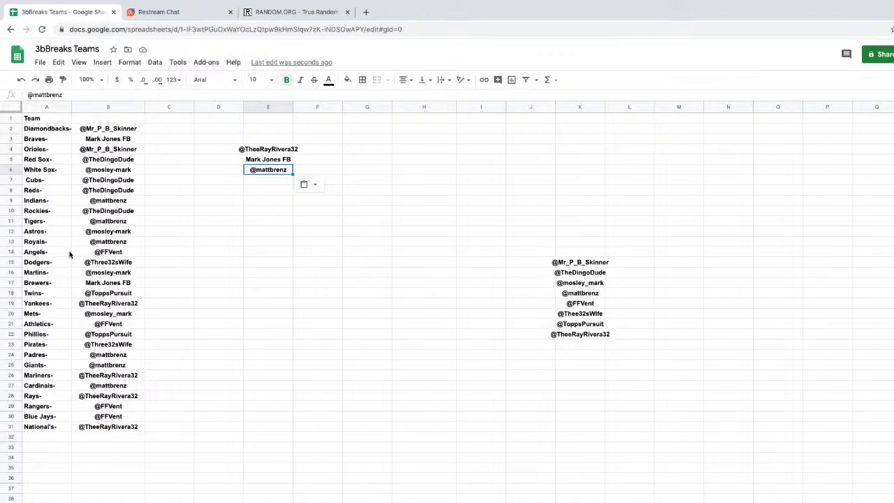
Copy the Dodgers participant from column B into cell E7
{"action": "right_click", "coordinate": [119, 264]}
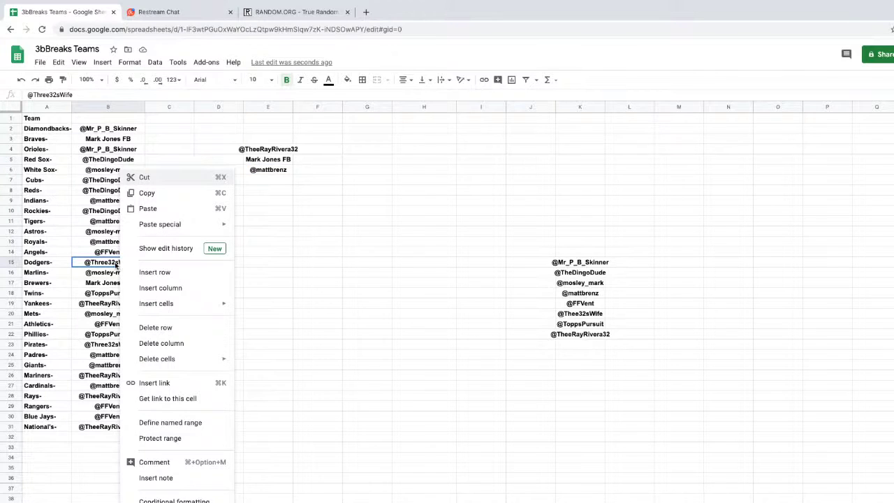
{"action": "left_click", "coordinate": [169, 199]}
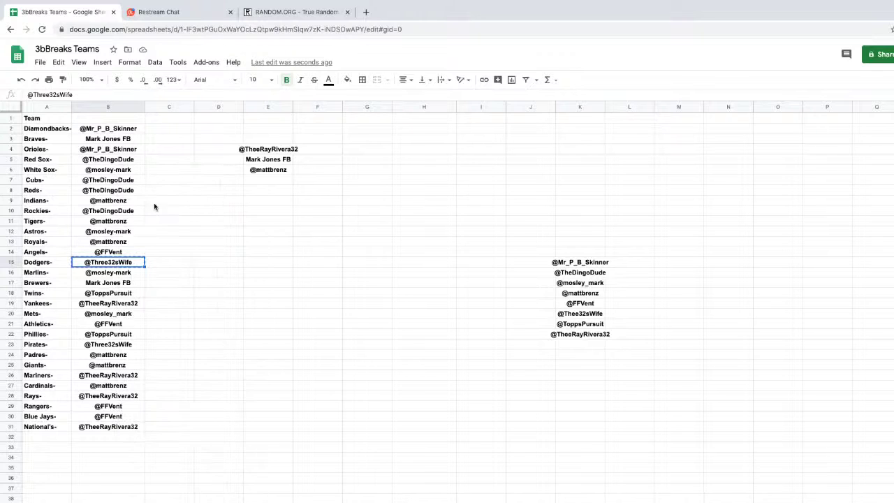
{"action": "right_click", "coordinate": [268, 180]}
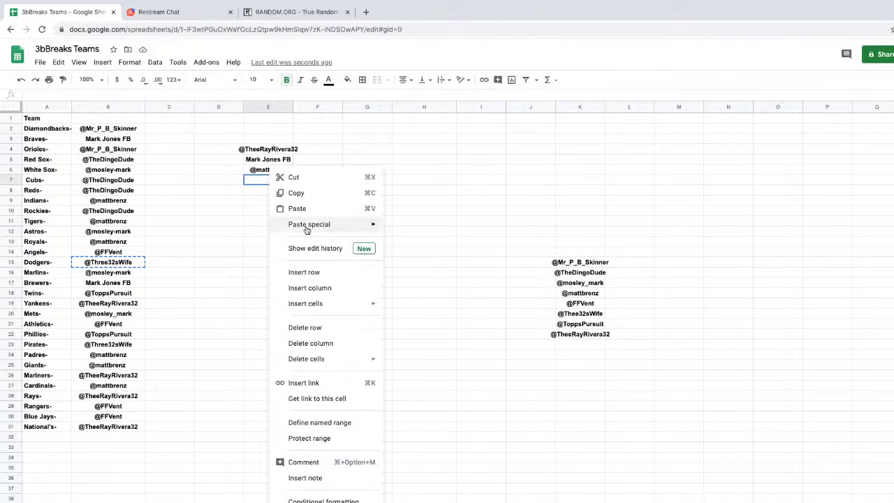
{"action": "left_click", "coordinate": [296, 208]}
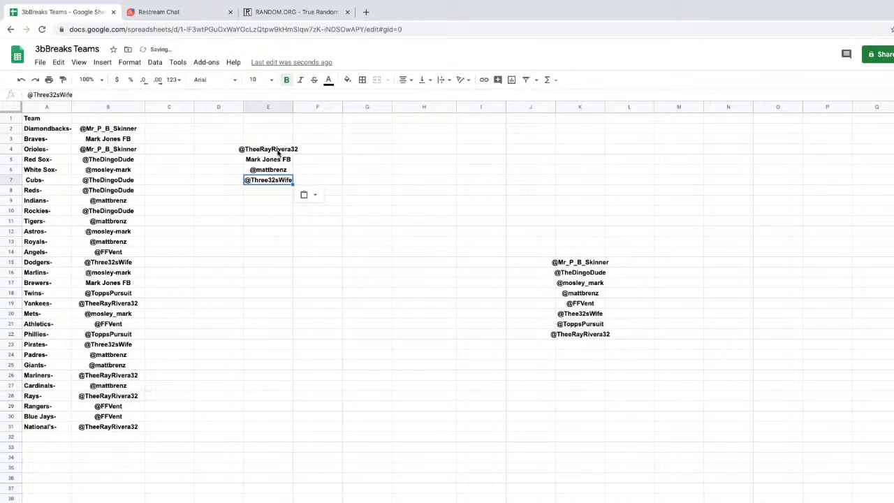
Copy the four participants in cells E4:E7 and paste them into RANDOM.ORG's List Randomizer
{"action": "left_click_drag", "start_coordinate": [277, 152], "coordinate": [279, 179]}
{"action": "right_click", "coordinate": [282, 173]}
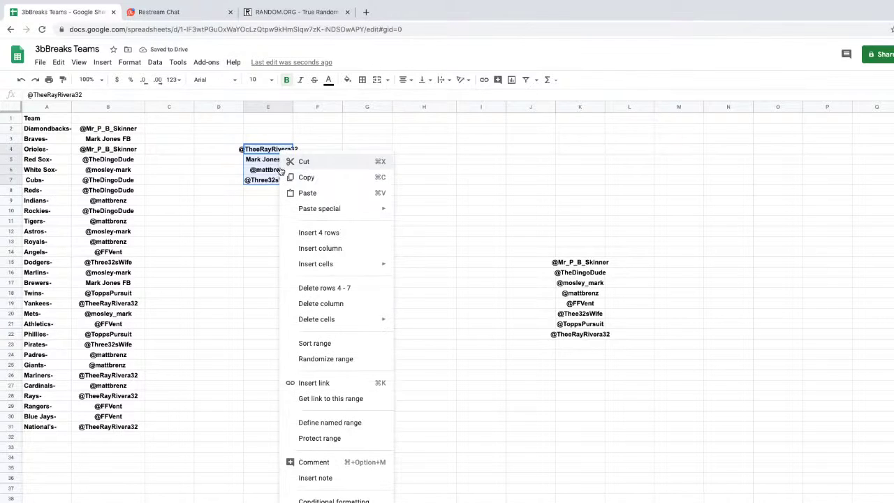
{"action": "left_click", "coordinate": [314, 178]}
{"action": "left_click", "coordinate": [319, 14]}
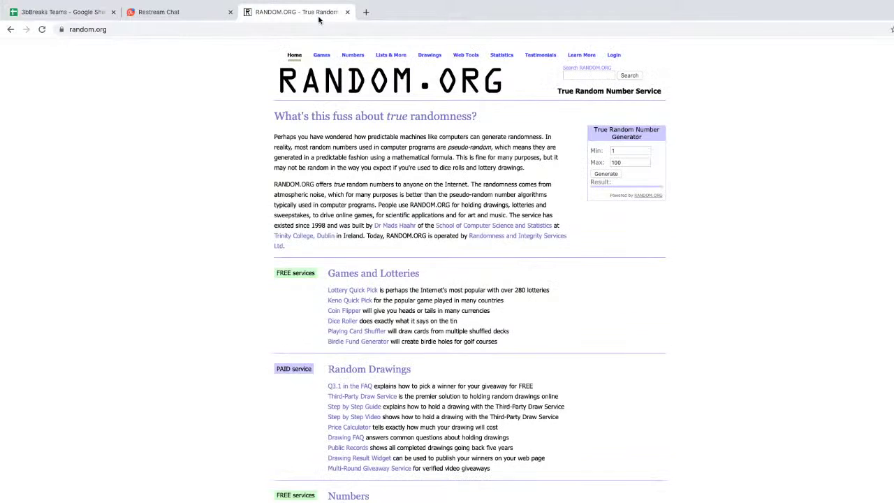
{"action": "scroll", "coordinate": [453, 367], "scroll_direction": "down", "scroll_amount": 3}
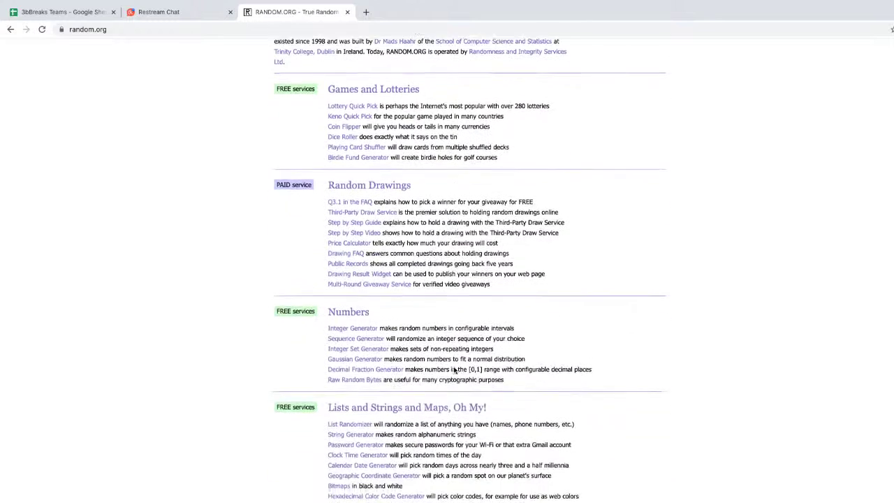
{"action": "left_click", "coordinate": [358, 424]}
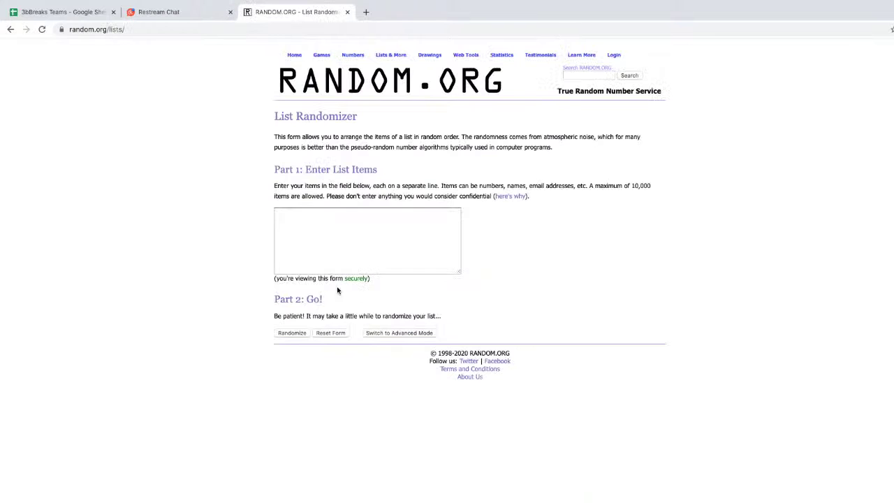
{"action": "right_click", "coordinate": [285, 226]}
{"action": "left_click", "coordinate": [312, 291]}
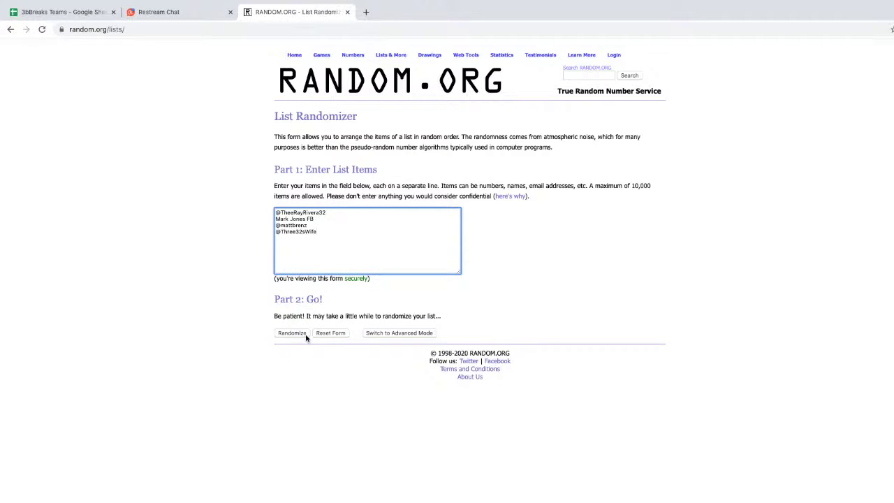
Randomize the list of the four shared-card participants three times
{"action": "left_click", "coordinate": [305, 338]}
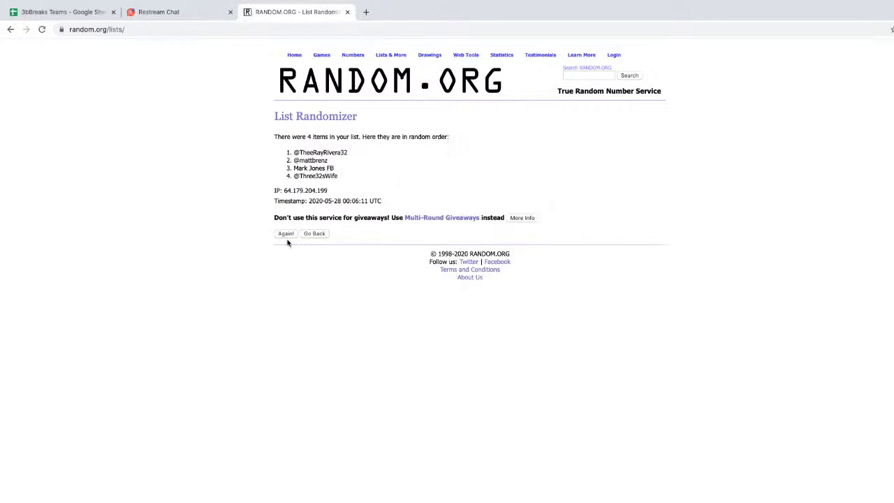
{"action": "left_click", "coordinate": [286, 234]}
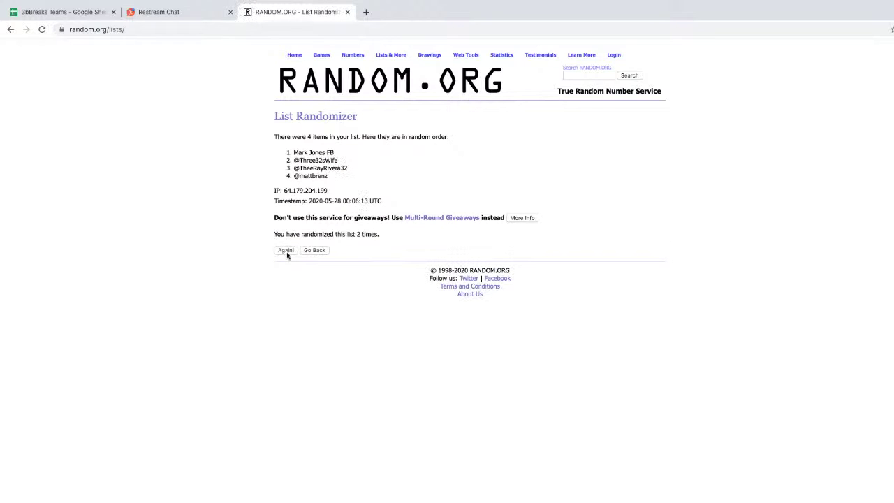
{"action": "left_click", "coordinate": [287, 251]}
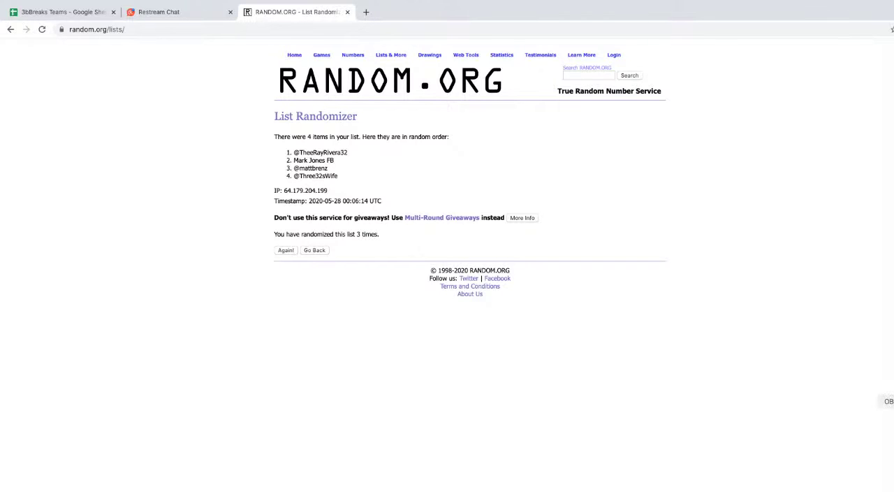
Switch to OBS, put the "main no intro" scene on the stream, and return to the browser
{"action": "key", "text": "ctrl+Left"}
{"action": "left_click", "coordinate": [198, 451]}
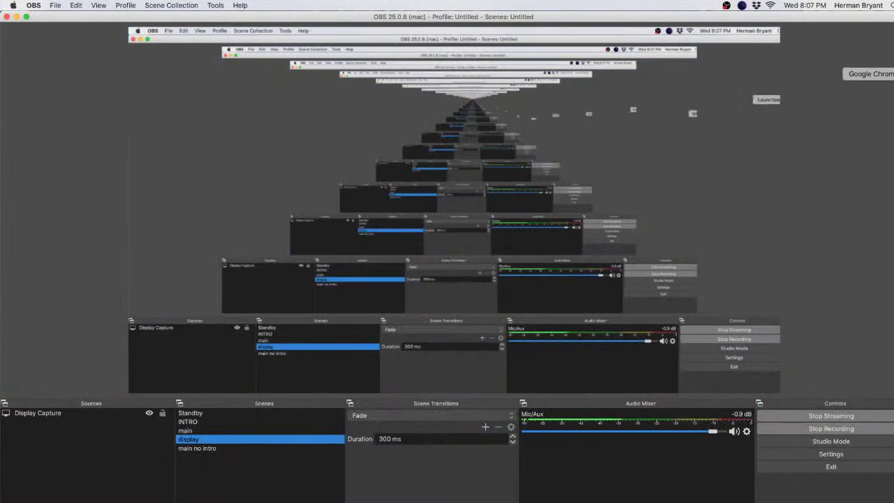
{"action": "key", "text": "ctrl+Right"}
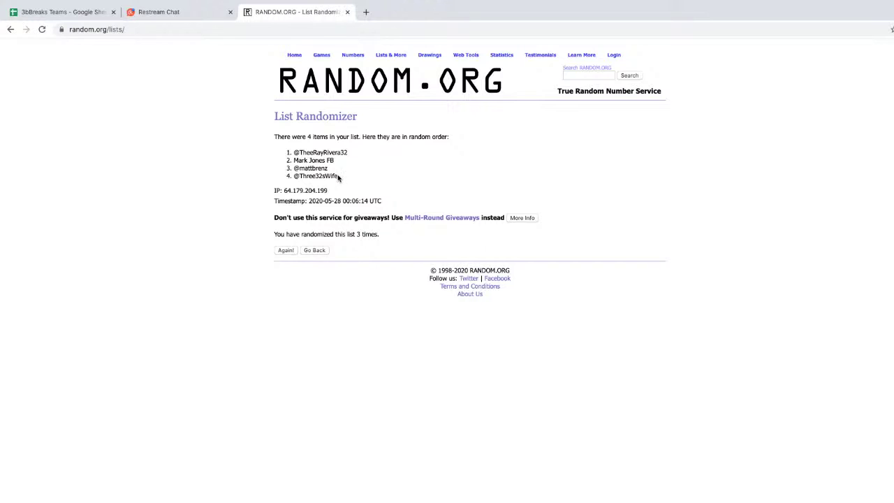
Return RANDOM.ORG to its home page and enter the missing participant's name in cell K14 of the 3bBreaks Teams sheet
{"action": "left_click", "coordinate": [296, 57]}
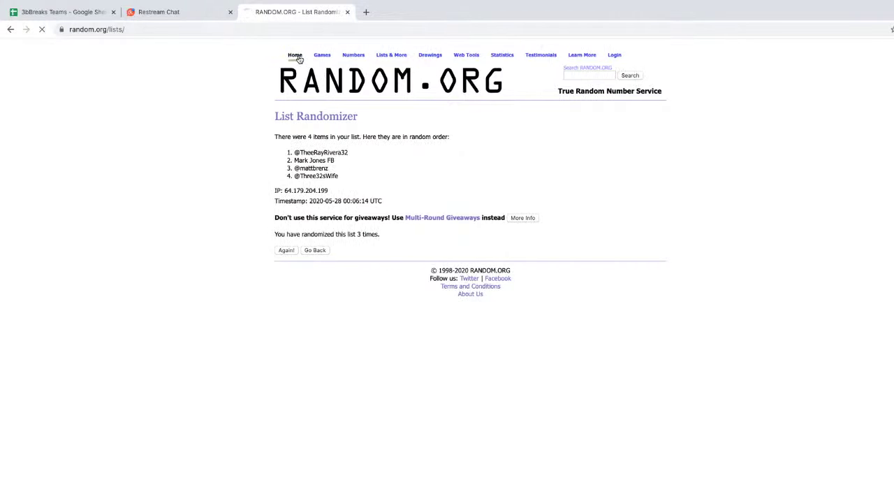
{"action": "left_click", "coordinate": [62, 14]}
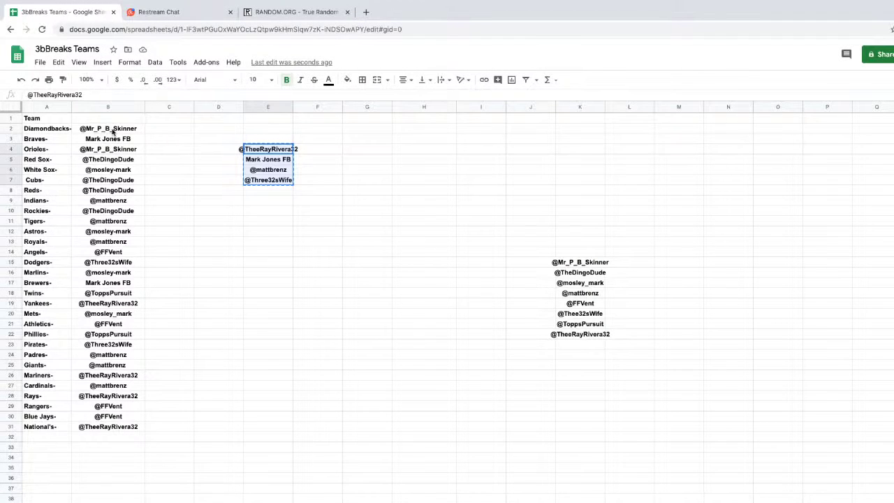
{"action": "left_click_drag", "start_coordinate": [112, 132], "coordinate": [119, 430]}
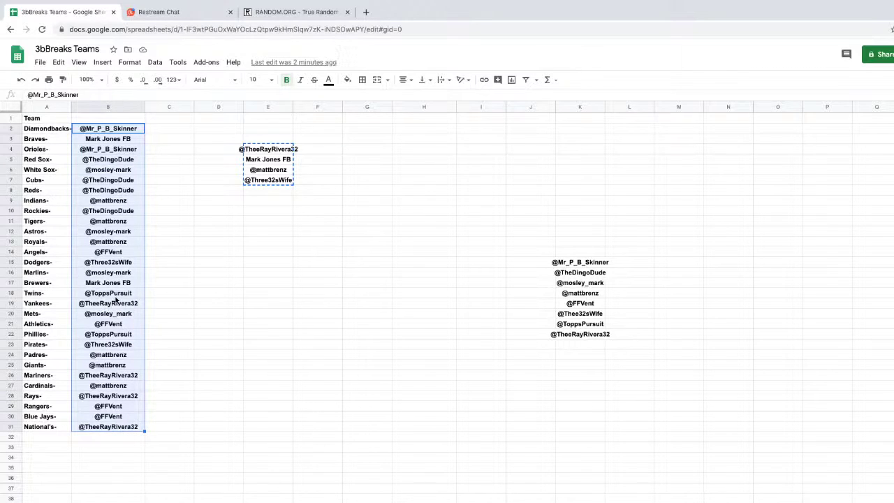
{"action": "left_click", "coordinate": [246, 277]}
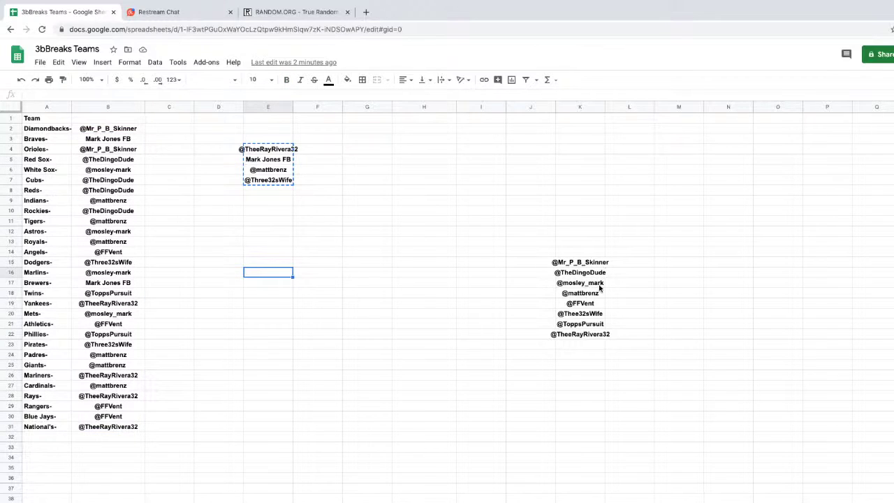
{"action": "left_click", "coordinate": [580, 252]}
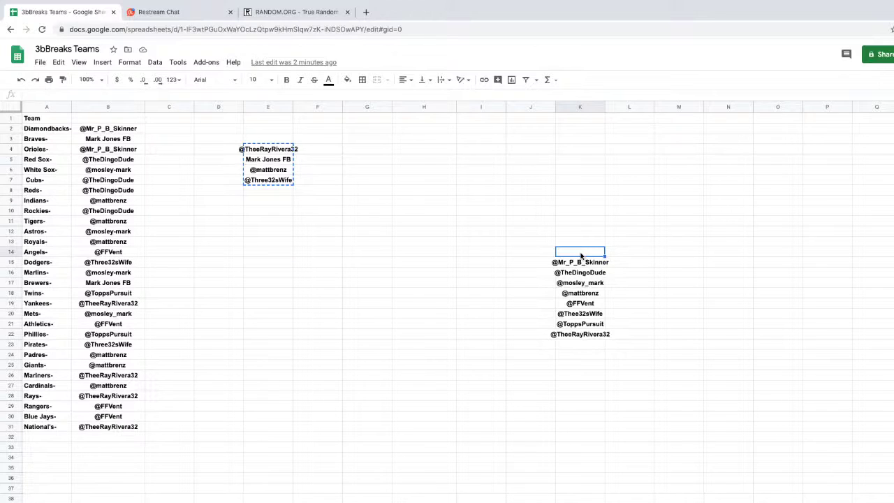
{"action": "type", "text": "nes"}
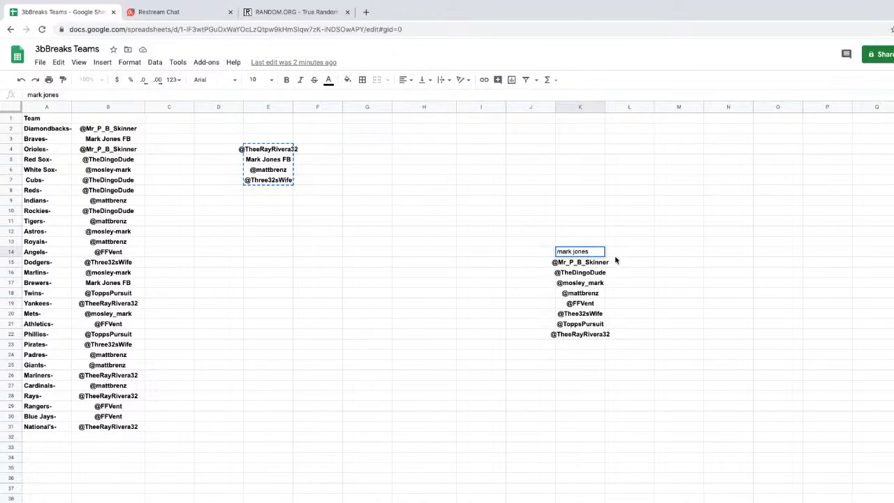
{"action": "left_click", "coordinate": [579, 366]}
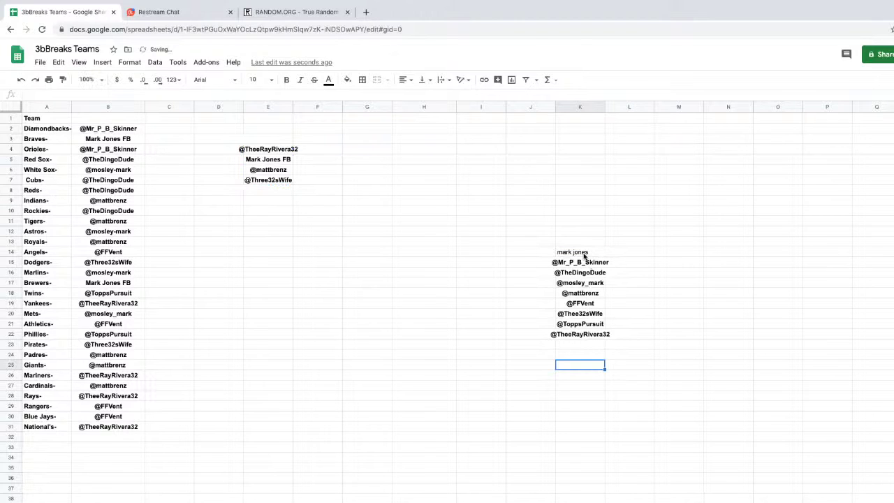
Copy the nine participants in cells K14:K22 and paste them into RANDOM.ORG's List Randomizer
{"action": "left_click_drag", "start_coordinate": [584, 257], "coordinate": [585, 334]}
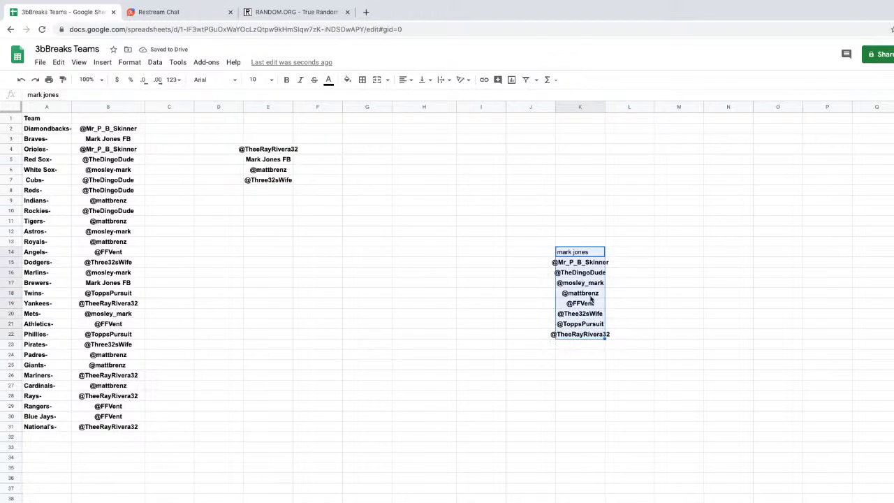
{"action": "right_click", "coordinate": [587, 256]}
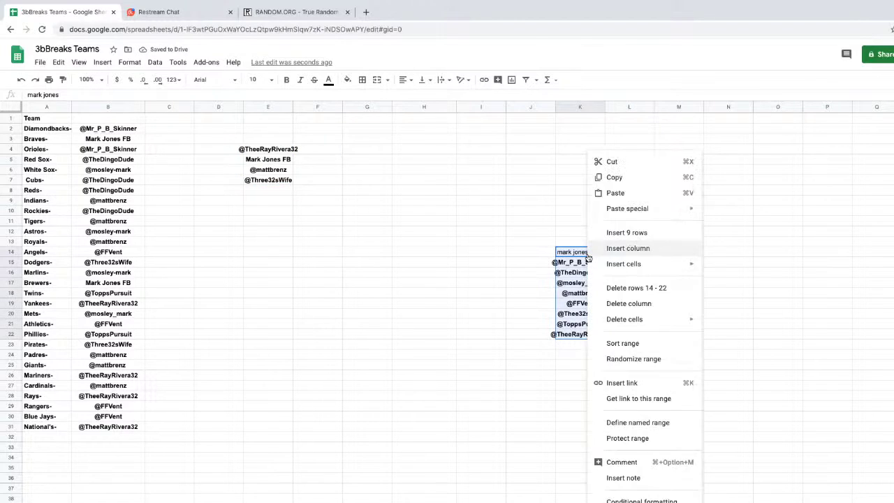
{"action": "left_click", "coordinate": [620, 181]}
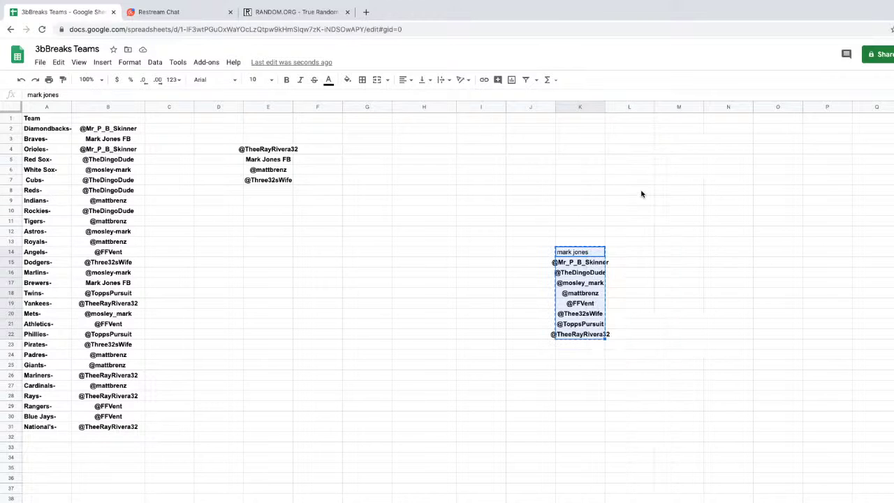
{"action": "left_click", "coordinate": [293, 14]}
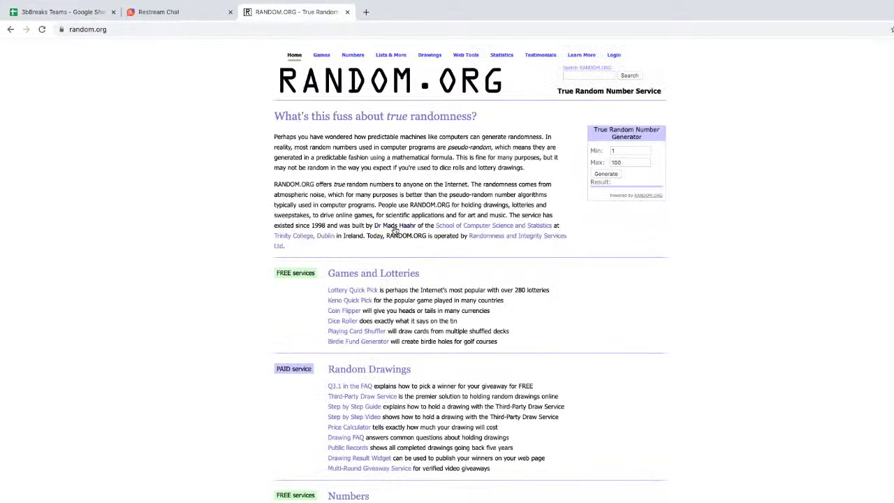
{"action": "scroll", "coordinate": [389, 227], "scroll_direction": "down", "scroll_amount": 5}
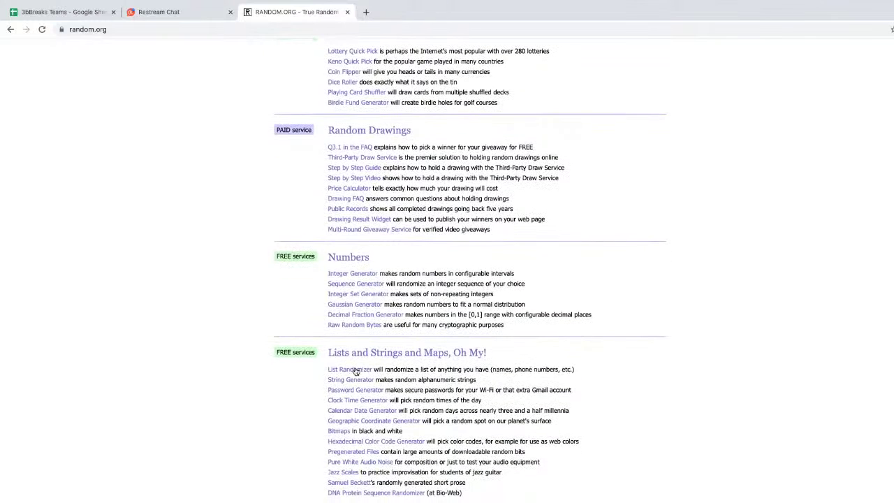
{"action": "left_click", "coordinate": [357, 374]}
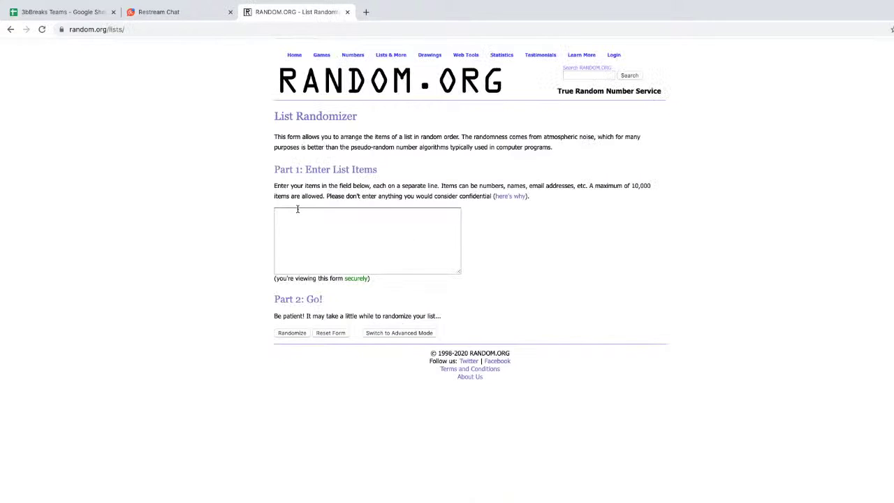
{"action": "right_click", "coordinate": [296, 209]}
{"action": "left_click", "coordinate": [313, 273]}
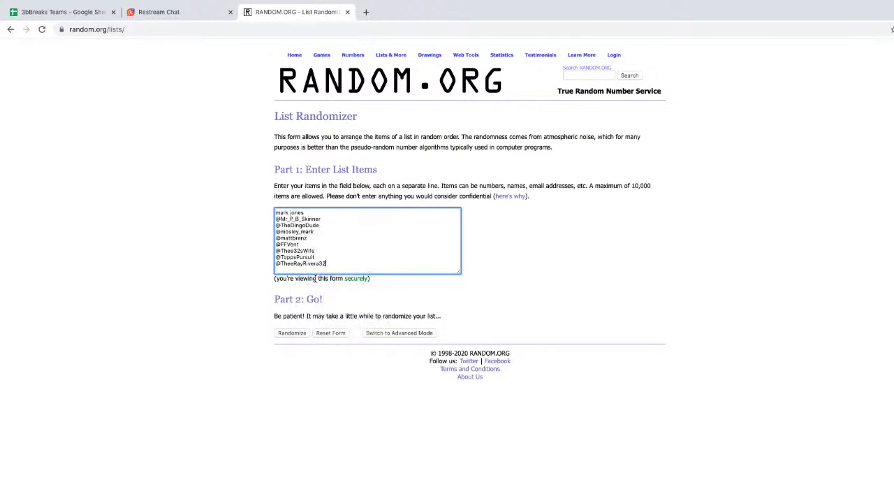
Randomize the list of all nine participants three times
{"action": "left_click", "coordinate": [299, 334]}
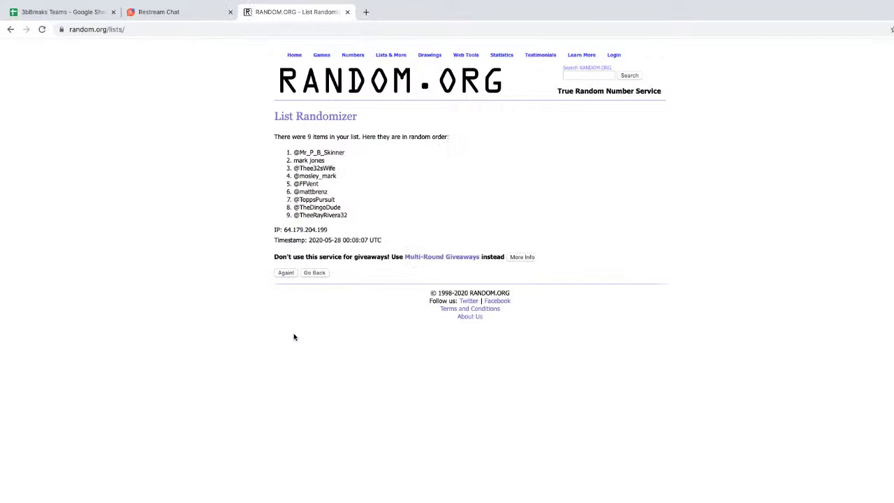
{"action": "left_click", "coordinate": [286, 273]}
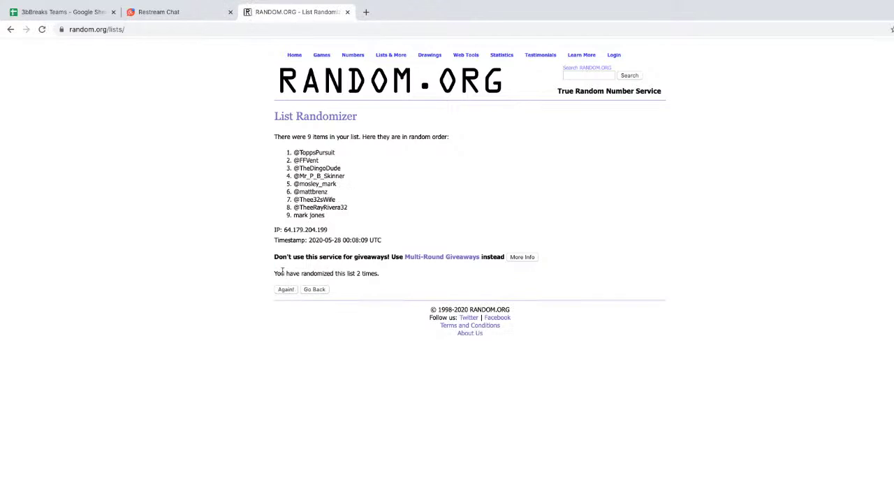
{"action": "left_click", "coordinate": [284, 289]}
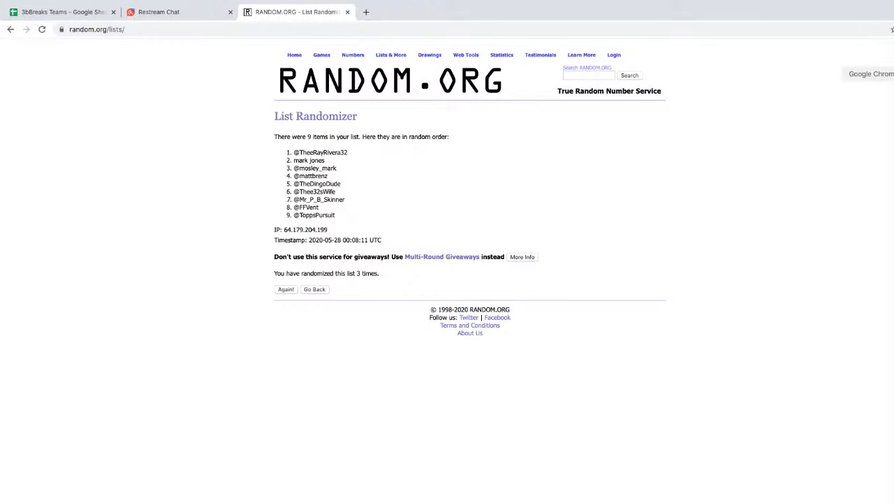
Switch to OBS
{"action": "left_click", "coordinate": [886, 401]}
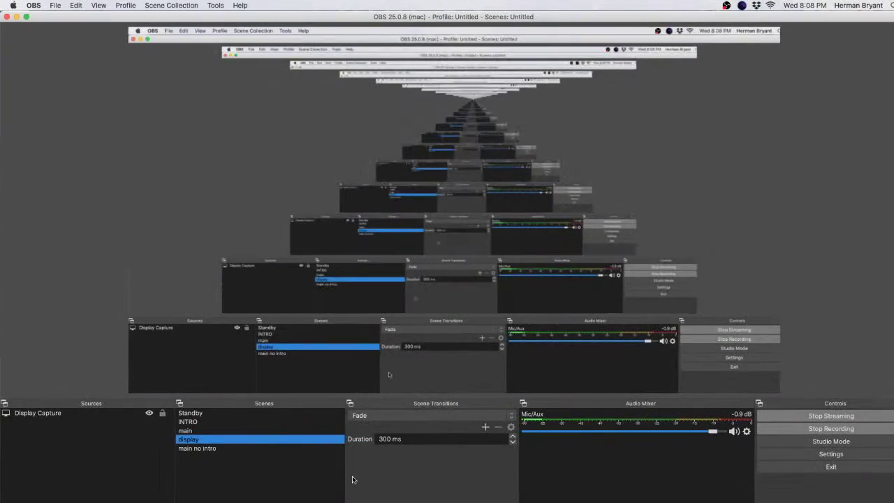